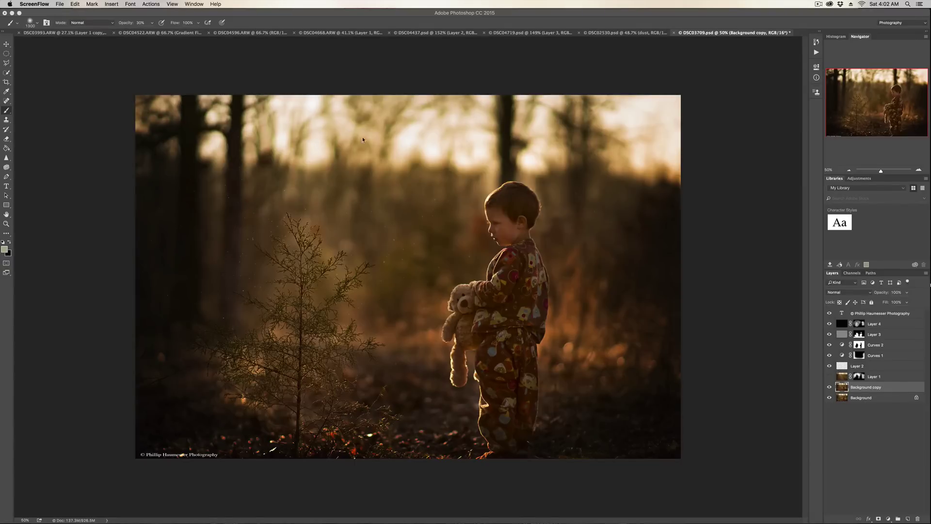
Delete the old Background copy layer and duplicate the Background photo with Cmd+J
{"action": "key", "text": "BackSpace"}
{"action": "left_click", "coordinate": [854, 406]}
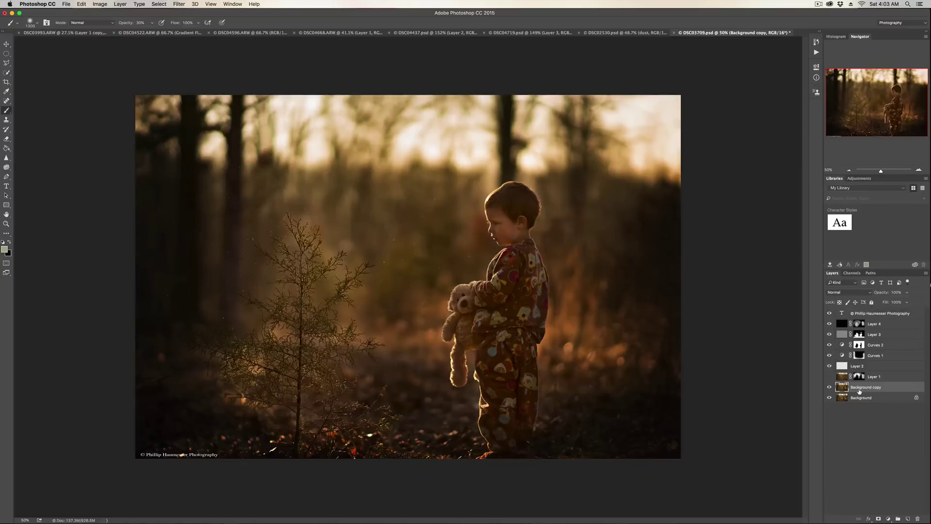
{"action": "key", "text": "BackSpace"}
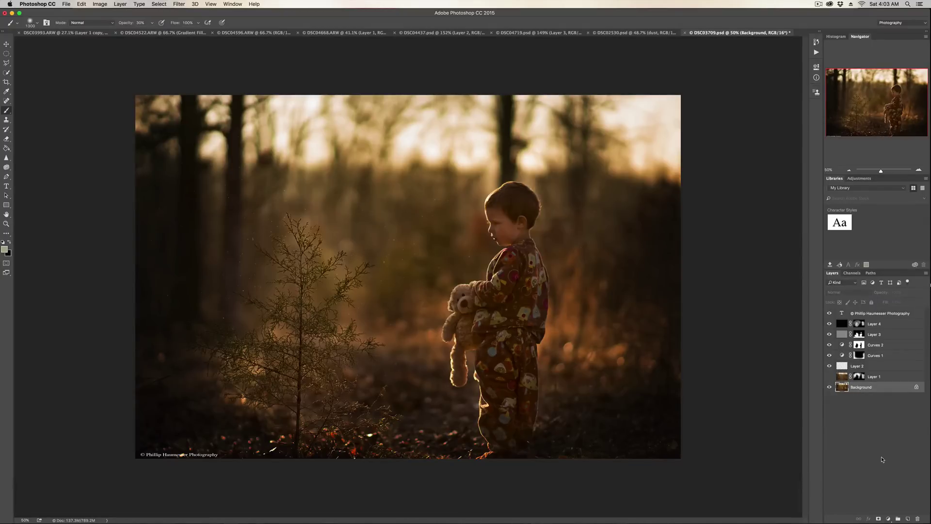
{"action": "key", "text": "super+j"}
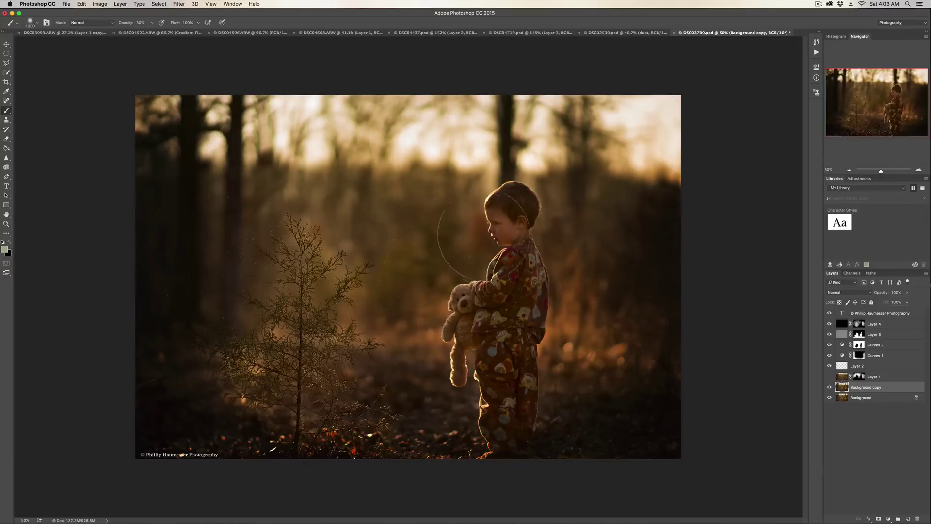
Try a Zoom radial blur at Amount 100 centred near the top, then undo it
{"action": "left_click", "coordinate": [178, 4]}
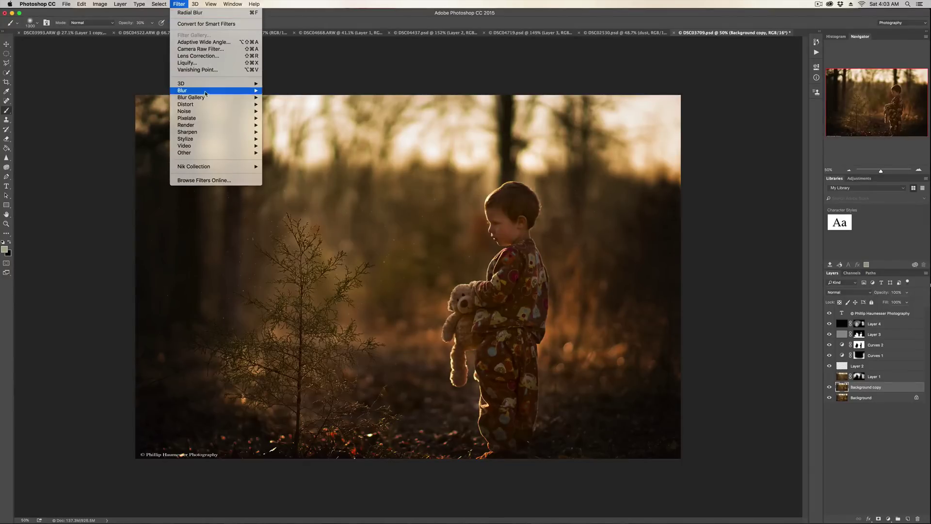
{"action": "mouse_move", "coordinate": [209, 90]}
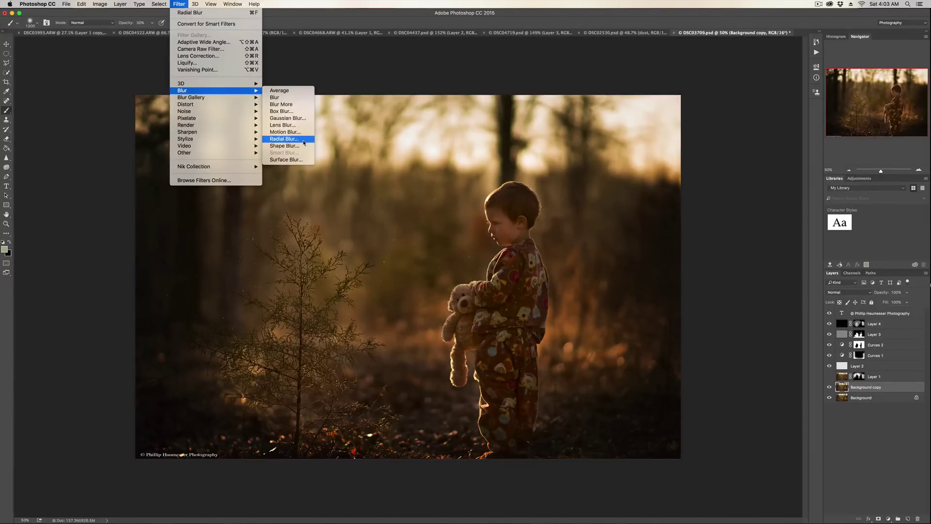
{"action": "left_click", "coordinate": [284, 139]}
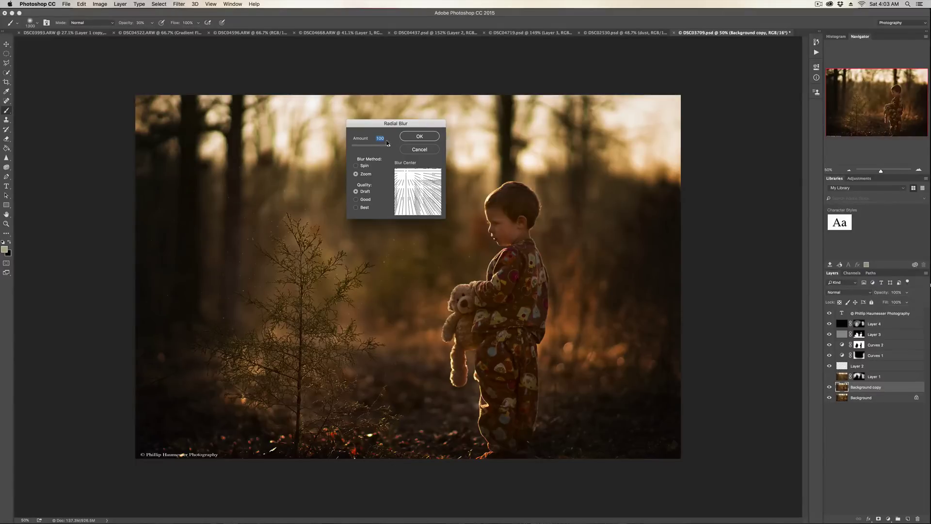
{"action": "left_click_drag", "start_coordinate": [423, 191], "coordinate": [403, 169]}
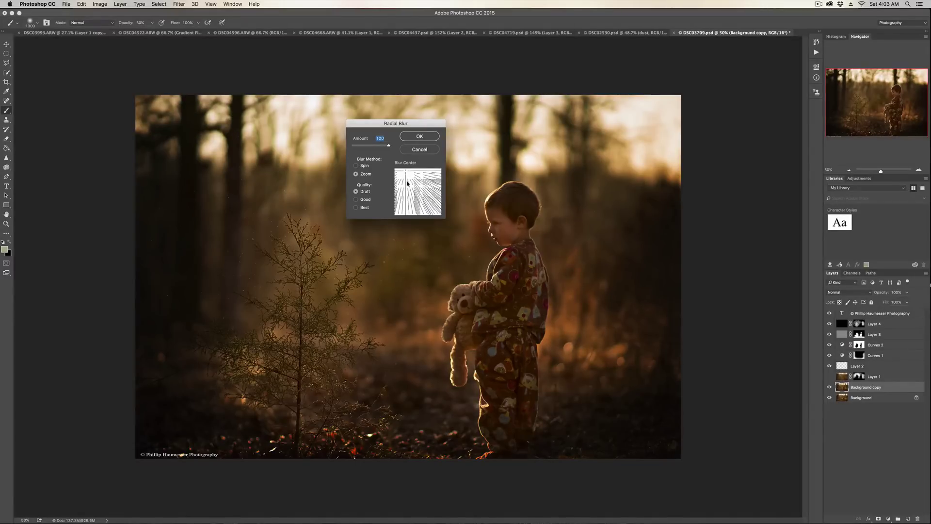
{"action": "left_click_drag", "start_coordinate": [406, 186], "coordinate": [404, 170]}
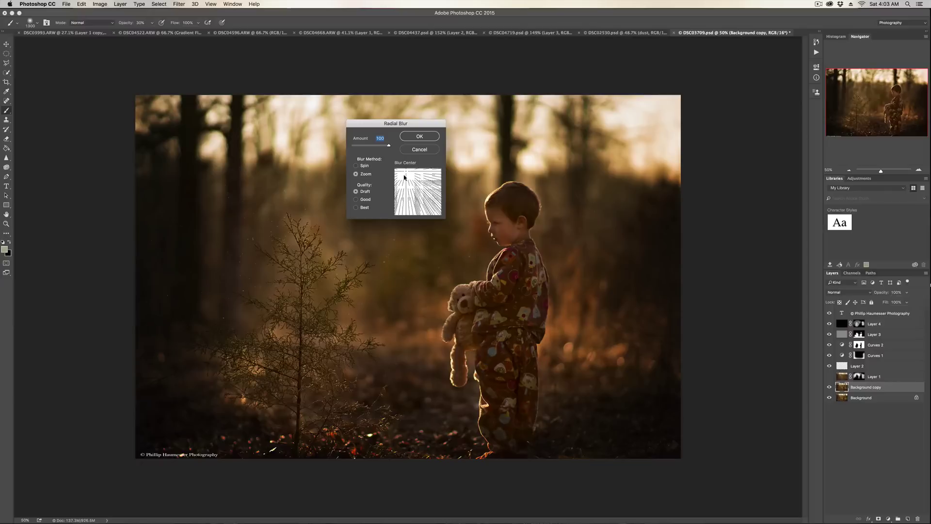
{"action": "left_click_drag", "start_coordinate": [403, 171], "coordinate": [404, 173]}
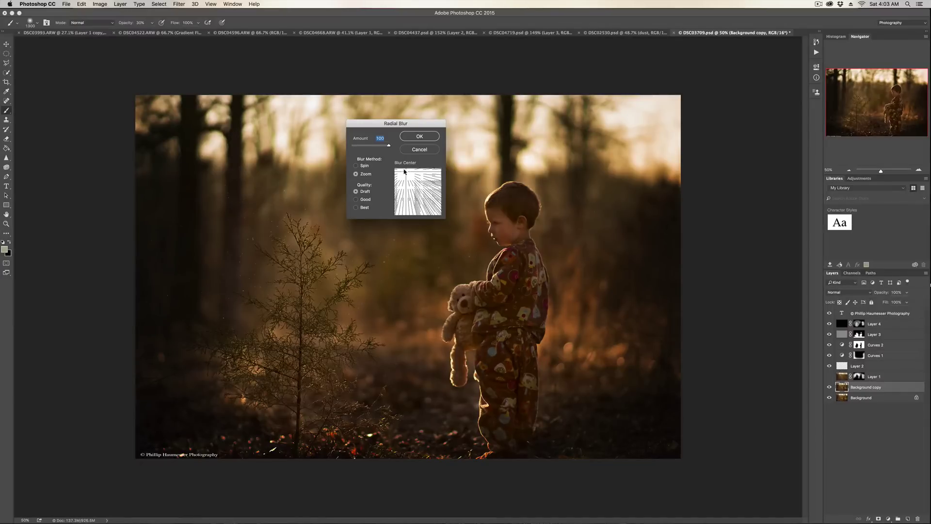
{"action": "left_click", "coordinate": [419, 137]}
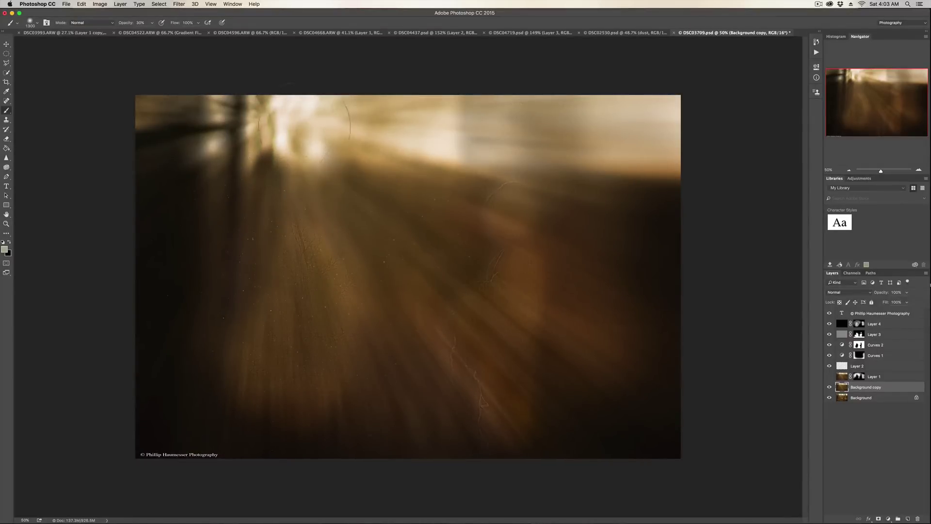
{"action": "key", "text": "super+z"}
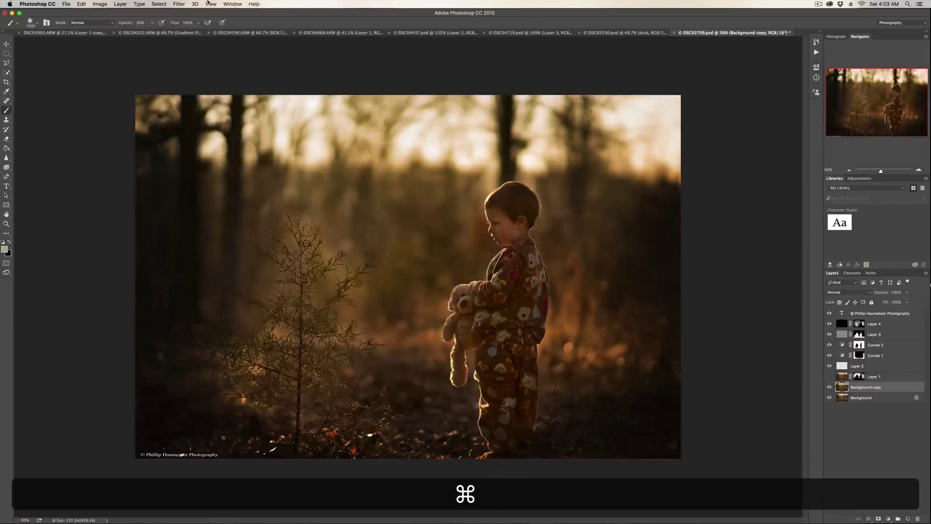
Apply a Zoom radial blur with its centre near the top, then undo it again
{"action": "left_click", "coordinate": [178, 4]}
{"action": "mouse_move", "coordinate": [204, 91]}
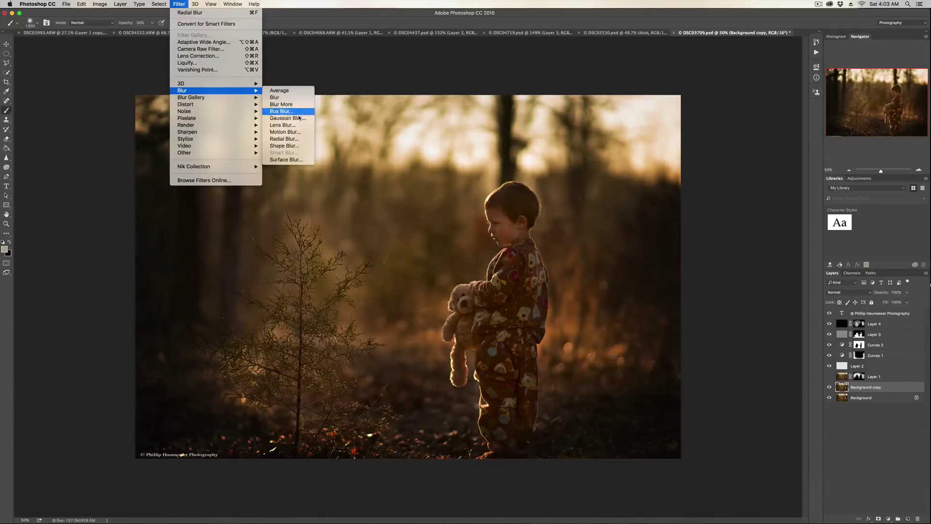
{"action": "left_click", "coordinate": [284, 139]}
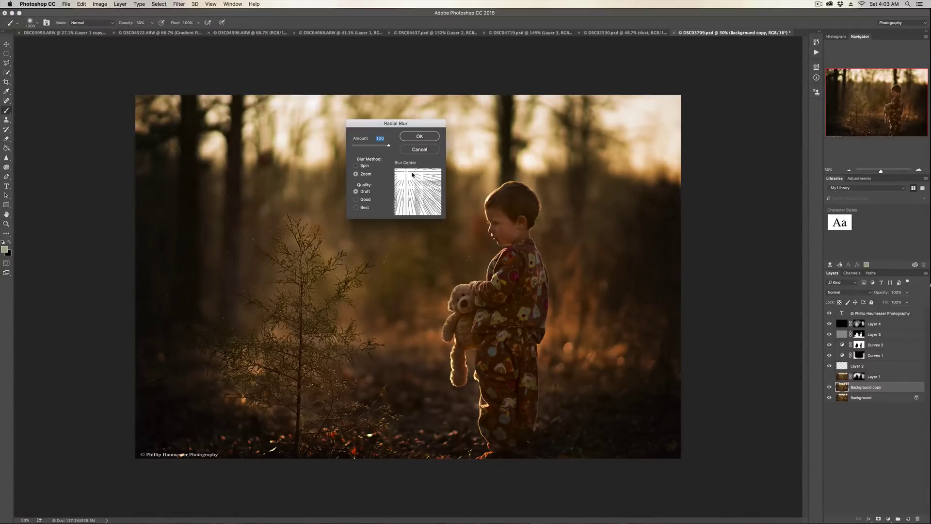
{"action": "left_click_drag", "start_coordinate": [403, 170], "coordinate": [406, 171]}
{"action": "left_click", "coordinate": [421, 135]}
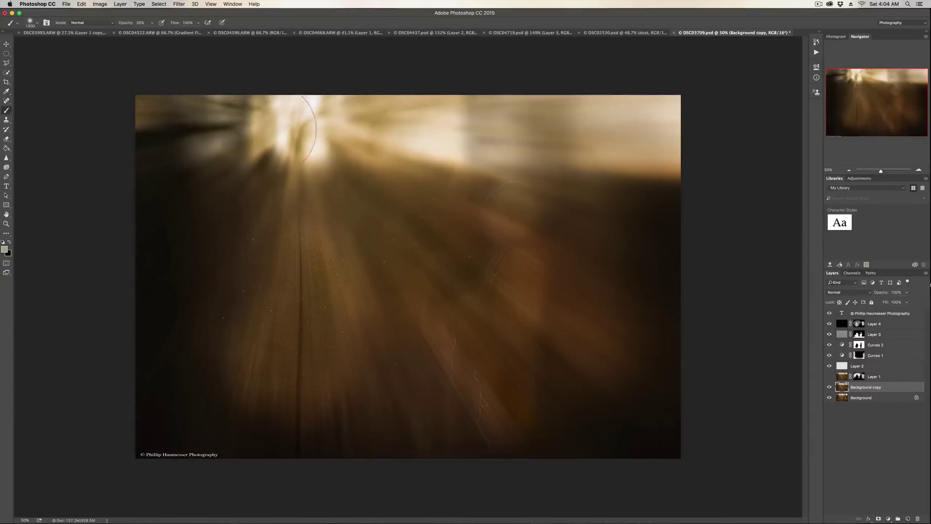
{"action": "key", "text": "super+z"}
Reapply the Zoom radial blur at Amount 100, Draft quality, to the photo copy
{"action": "left_click", "coordinate": [178, 4]}
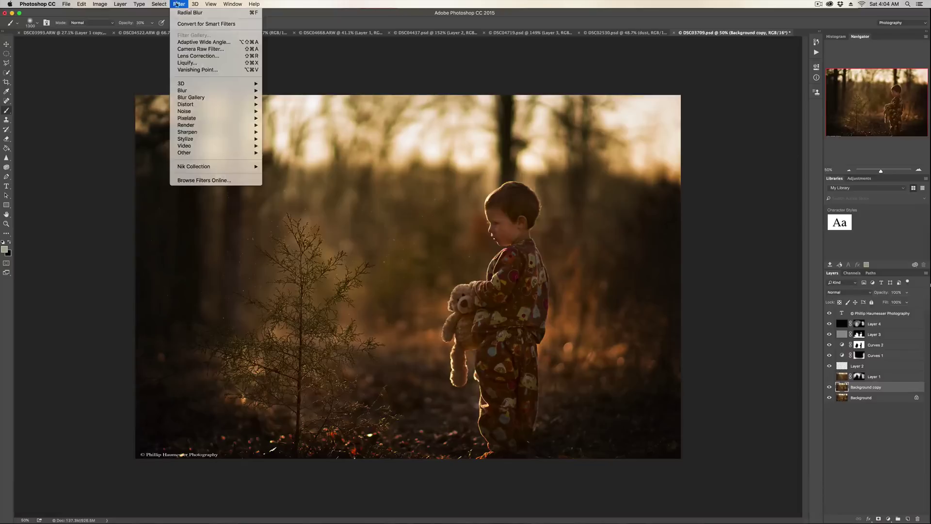
{"action": "mouse_move", "coordinate": [236, 92]}
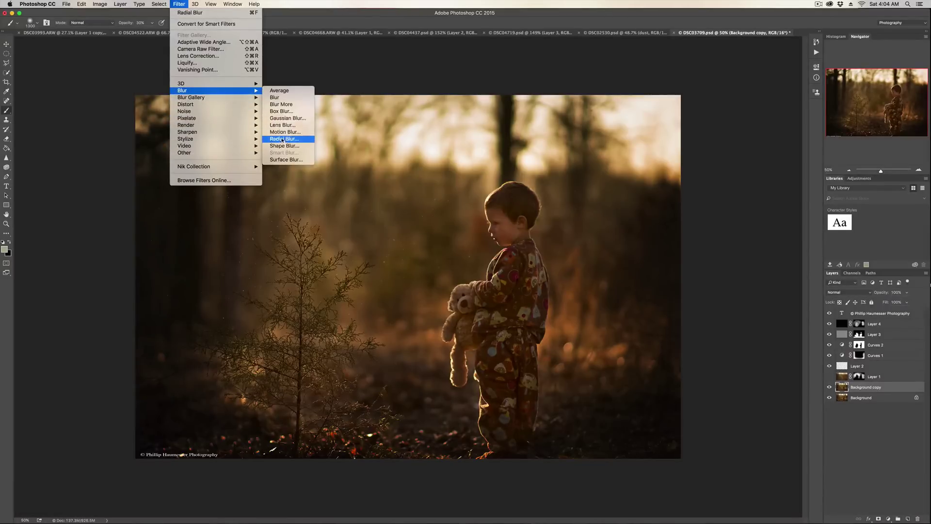
{"action": "left_click", "coordinate": [282, 139]}
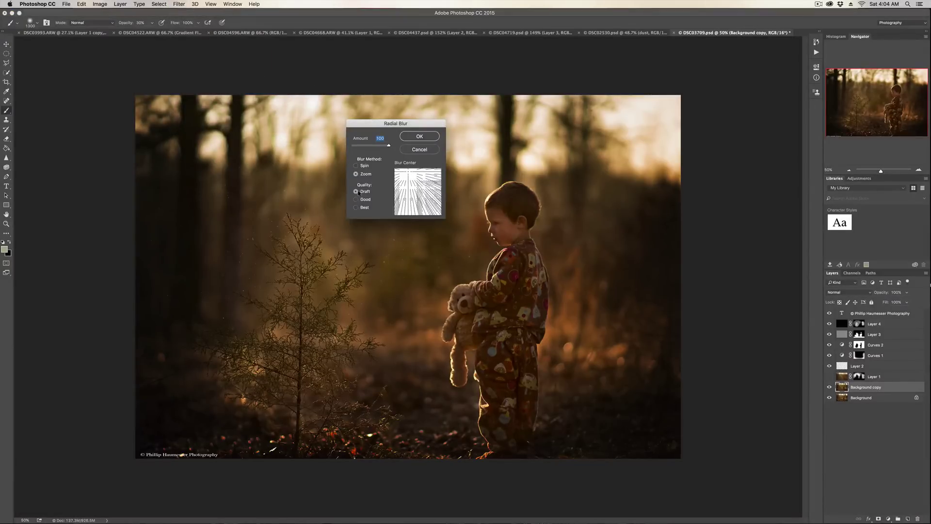
{"action": "left_click", "coordinate": [414, 137]}
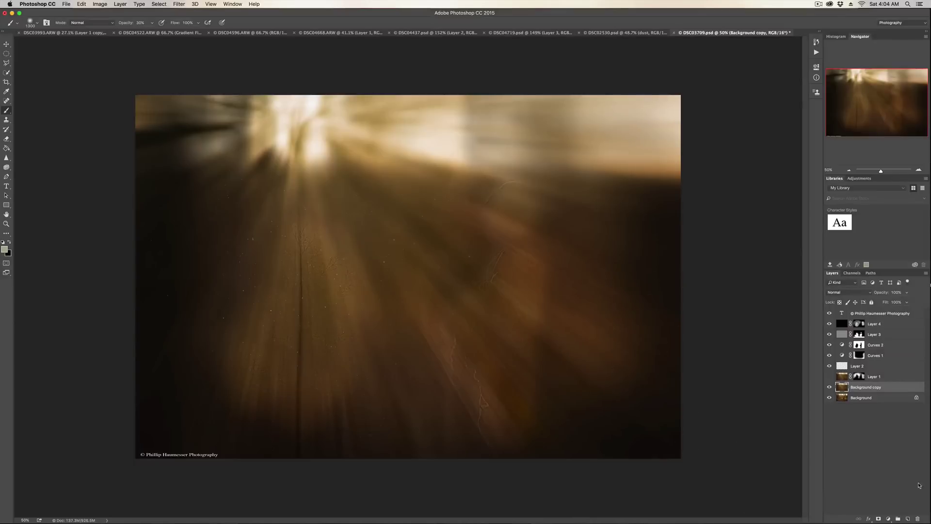
Add an inverted layer mask to the blurred copy and set the Brush to 30% opacity
{"action": "left_click", "coordinate": [877, 519]}
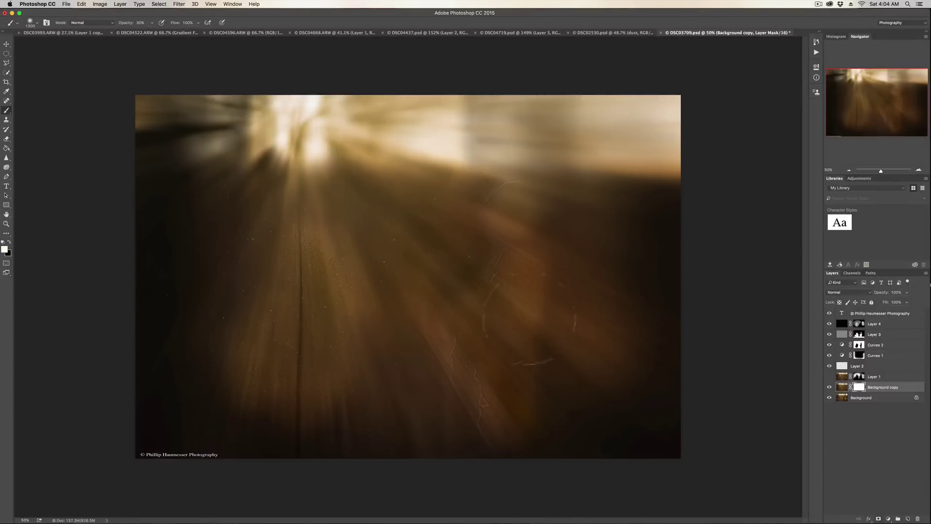
{"action": "key", "text": "super+i"}
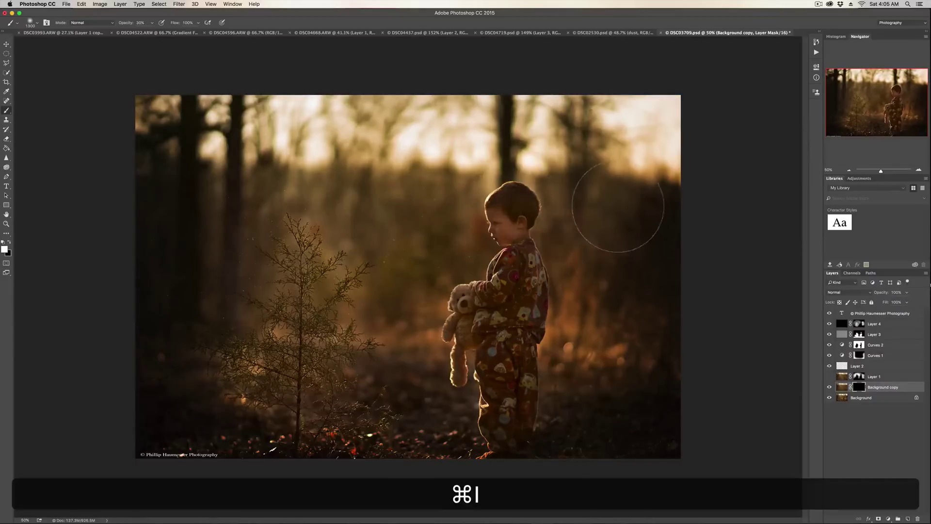
{"action": "key", "text": "b"}
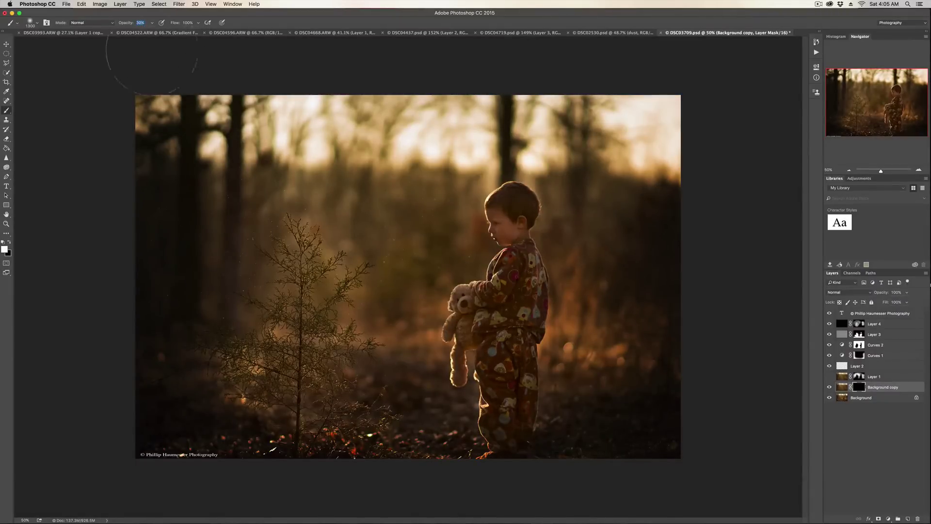
{"action": "key", "text": "Return"}
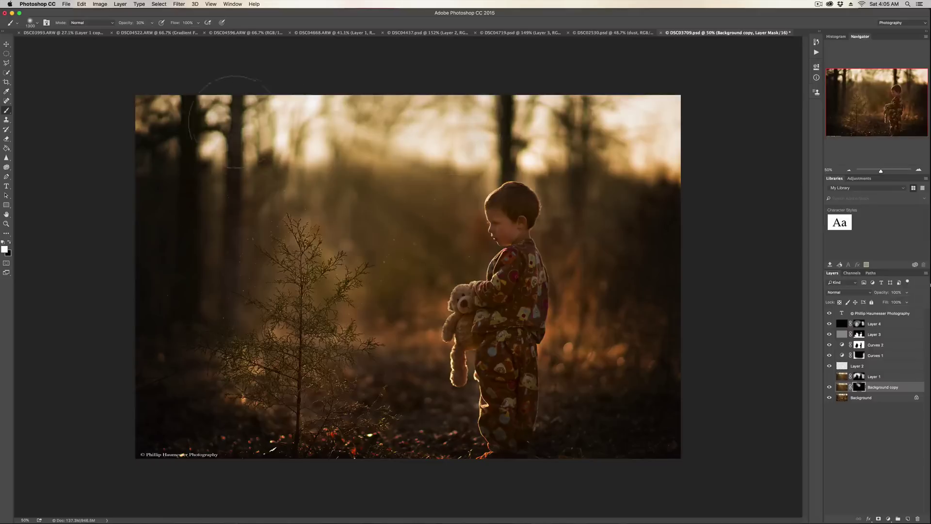
Paint white rays onto the mask over the upper-left trunks, left edge, centre and beside the boy
{"action": "left_click_drag", "start_coordinate": [233, 112], "coordinate": [203, 160]}
{"action": "mouse_move", "coordinate": [162, 222]}
{"action": "left_mouse_down"}
{"action": "mouse_move", "coordinate": [170, 287]}
{"action": "mouse_move", "coordinate": [166, 246]}
{"action": "mouse_move", "coordinate": [130, 324]}
{"action": "left_mouse_up"}
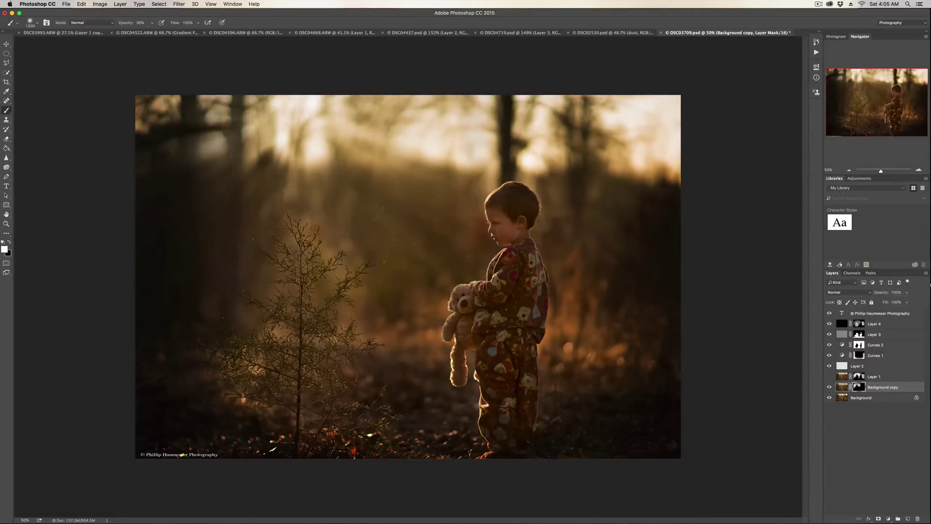
{"action": "key", "text": "bracketleft"}
{"action": "key", "text": "bracketleft"}
{"action": "key", "text": "bracketleft"}
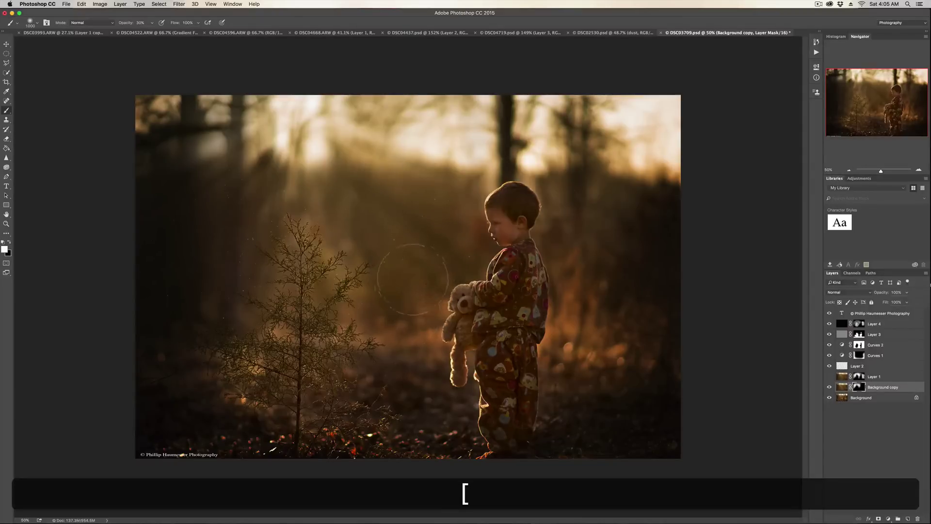
{"action": "mouse_move", "coordinate": [415, 262]}
{"action": "left_mouse_down"}
{"action": "mouse_move", "coordinate": [427, 231]}
{"action": "mouse_move", "coordinate": [476, 259]}
{"action": "mouse_move", "coordinate": [465, 253]}
{"action": "mouse_move", "coordinate": [449, 191]}
{"action": "mouse_move", "coordinate": [436, 208]}
{"action": "left_mouse_up"}
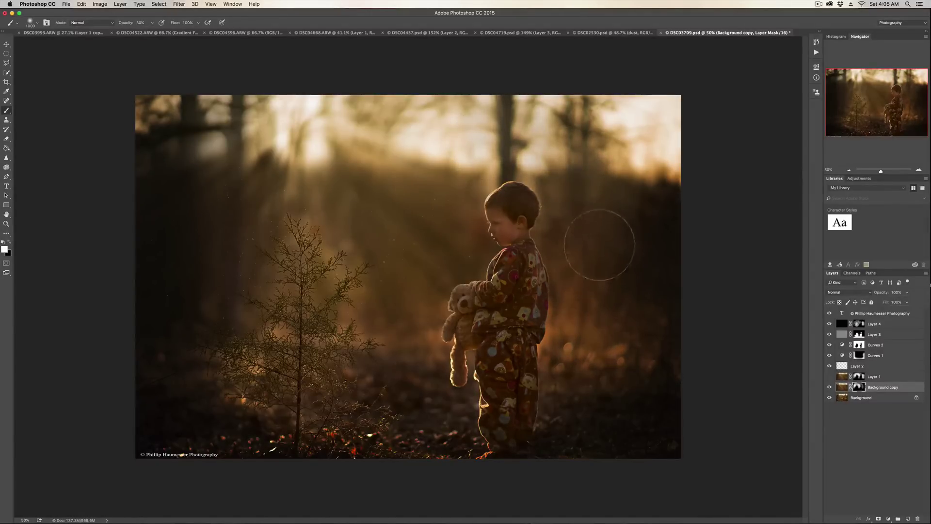
{"action": "mouse_move", "coordinate": [608, 306]}
{"action": "left_mouse_down"}
{"action": "mouse_move", "coordinate": [622, 236]}
{"action": "mouse_move", "coordinate": [632, 301]}
{"action": "mouse_move", "coordinate": [625, 321]}
{"action": "mouse_move", "coordinate": [589, 249]}
{"action": "mouse_move", "coordinate": [577, 298]}
{"action": "mouse_move", "coordinate": [562, 224]}
{"action": "mouse_move", "coordinate": [576, 238]}
{"action": "mouse_move", "coordinate": [565, 221]}
{"action": "mouse_move", "coordinate": [580, 232]}
{"action": "mouse_move", "coordinate": [584, 289]}
{"action": "mouse_move", "coordinate": [577, 368]}
{"action": "mouse_move", "coordinate": [630, 324]}
{"action": "left_mouse_up"}
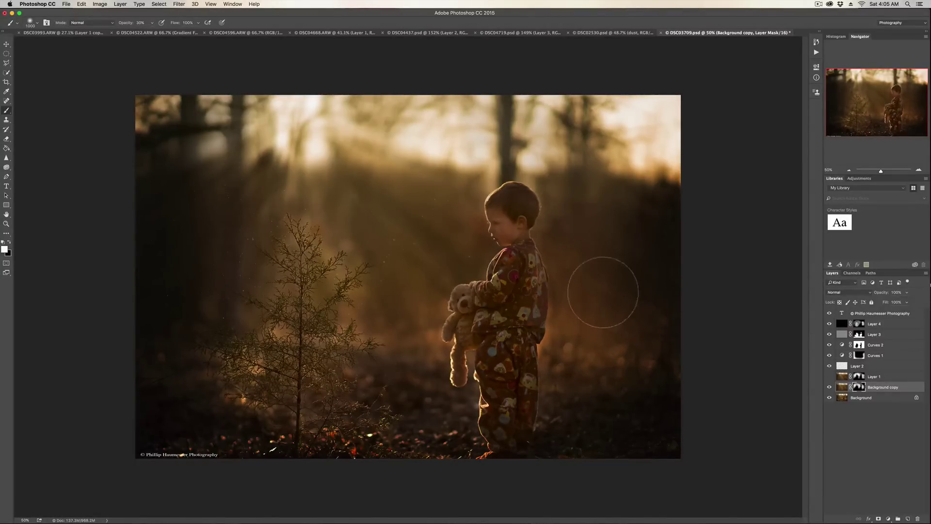
Switch to painting black and resize the brush from 700 to 800, then to 500
{"action": "key", "text": "x"}
{"action": "key", "text": "bracketleft"}
{"action": "key", "text": "bracketleft"}
{"action": "key", "text": "bracketleft"}
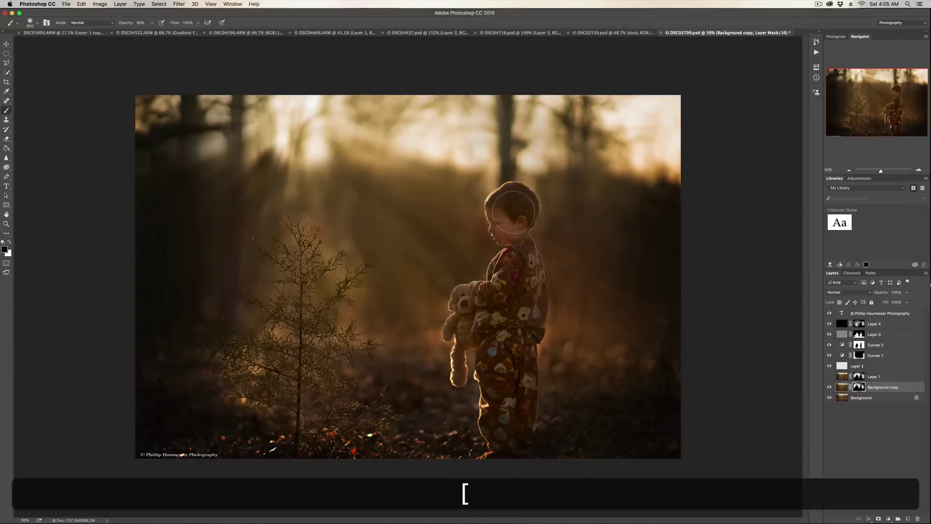
{"action": "key", "text": "bracketright"}
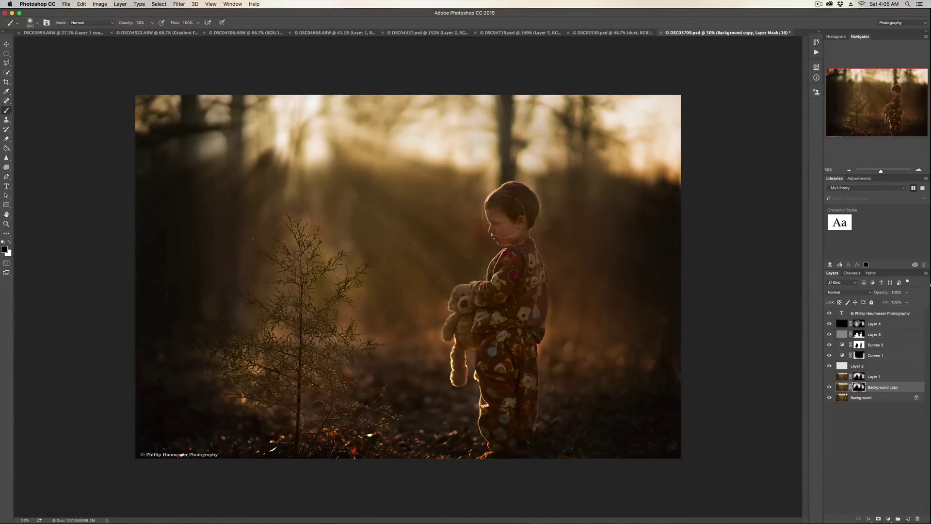
{"action": "key", "text": "bracketleft"}
{"action": "key", "text": "bracketleft"}
{"action": "key", "text": "bracketleft"}
Bring up DSC02530.psd zoomed out to 28.4% with the Polygonal Lasso tool active
{"action": "left_click", "coordinate": [621, 32]}
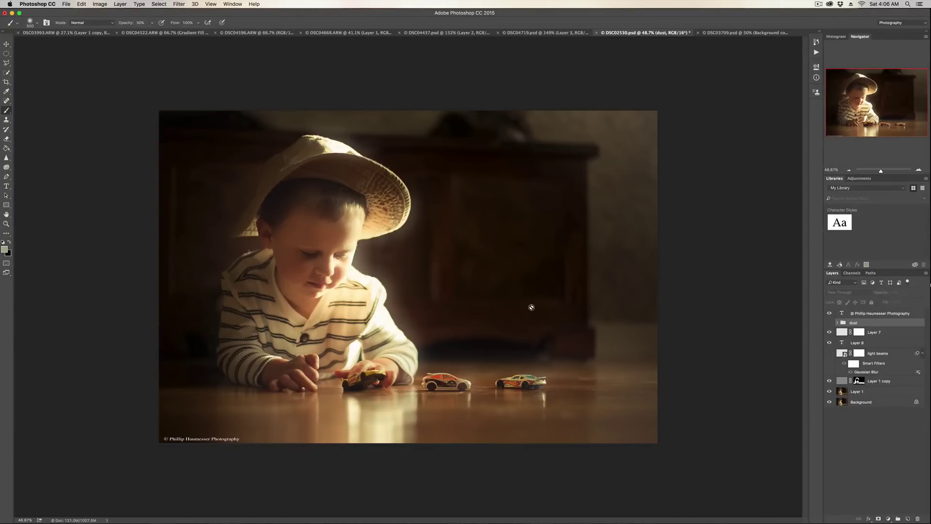
{"action": "scroll", "coordinate": [532, 307], "scroll_direction": "down", "scroll_amount": 3, "text": "alt"}
{"action": "scroll", "coordinate": [532, 307], "scroll_direction": "down", "scroll_amount": 1, "text": "alt"}
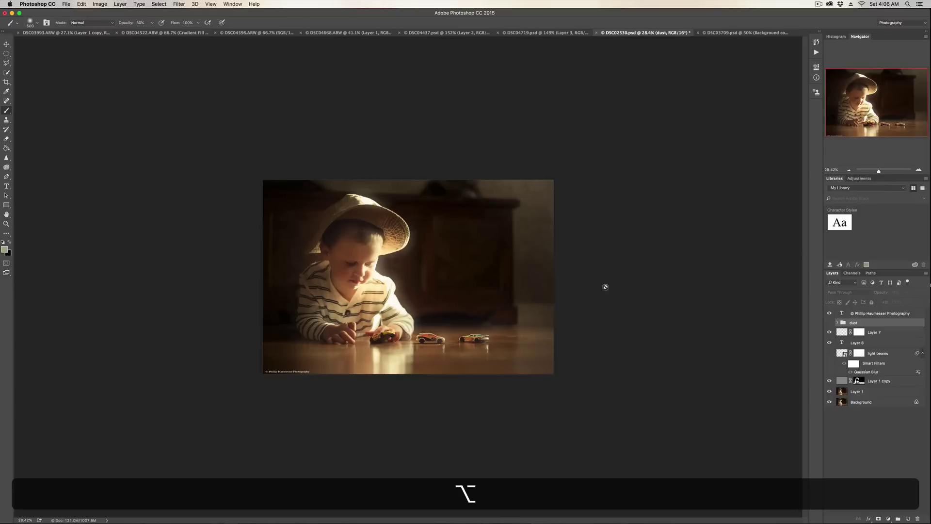
{"action": "left_click", "coordinate": [9, 63]}
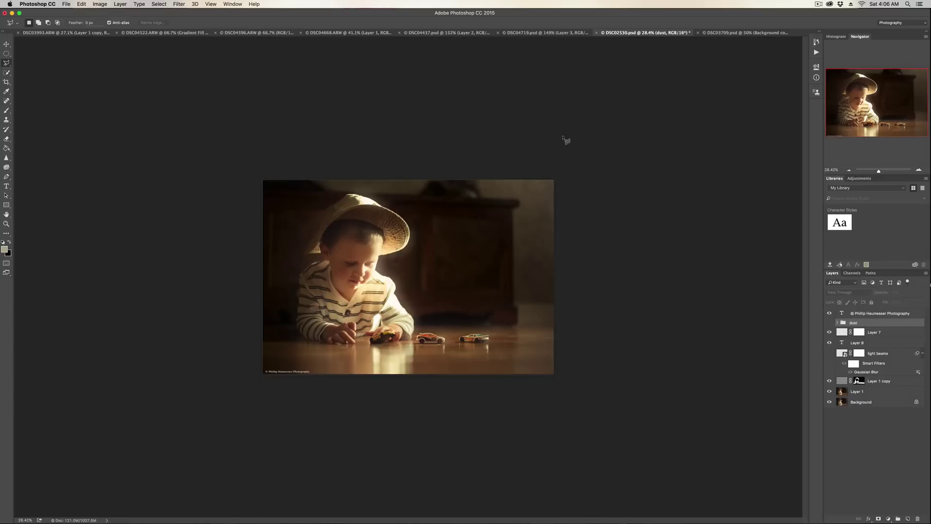
Draw a trial beam selection from the upper right to the boy's hat, then clear it
{"action": "left_click", "coordinate": [757, 85]}
{"action": "left_click", "coordinate": [348, 193]}
{"action": "left_click", "coordinate": [382, 207]}
{"action": "left_click", "coordinate": [757, 87]}
{"action": "left_click", "coordinate": [7, 54]}
{"action": "left_click", "coordinate": [251, 164]}
Add a new empty layer, Layer 9, cancelling an accidental crop
{"action": "left_click", "coordinate": [907, 518]}
{"action": "left_click", "coordinate": [6, 82]}
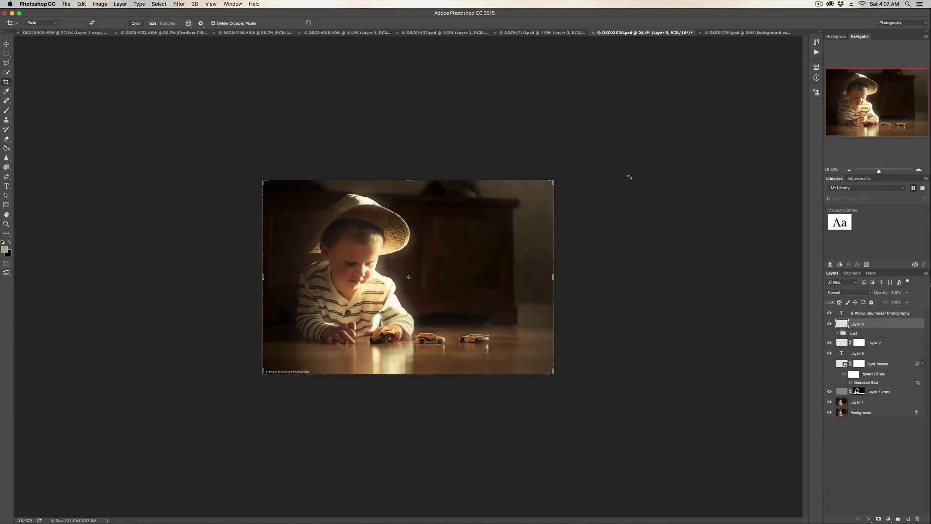
{"action": "key", "text": "Return"}
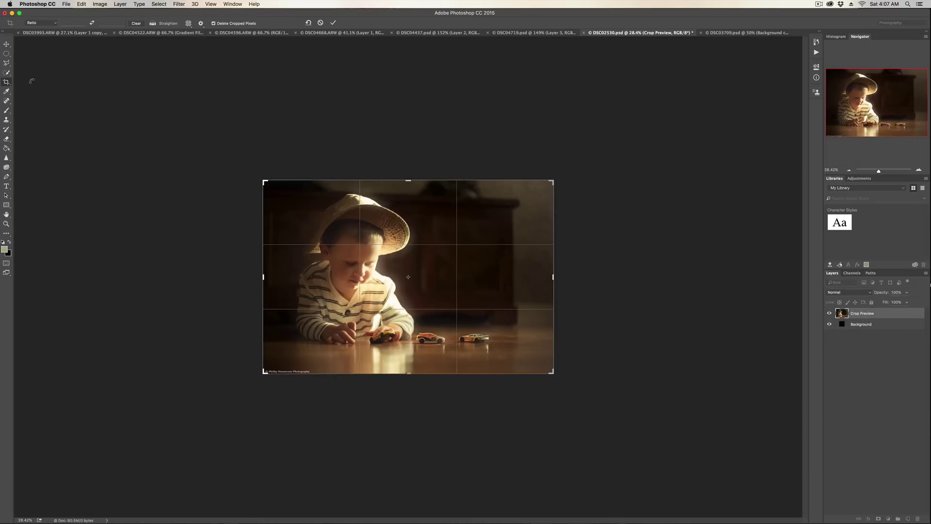
{"action": "left_click", "coordinate": [9, 65]}
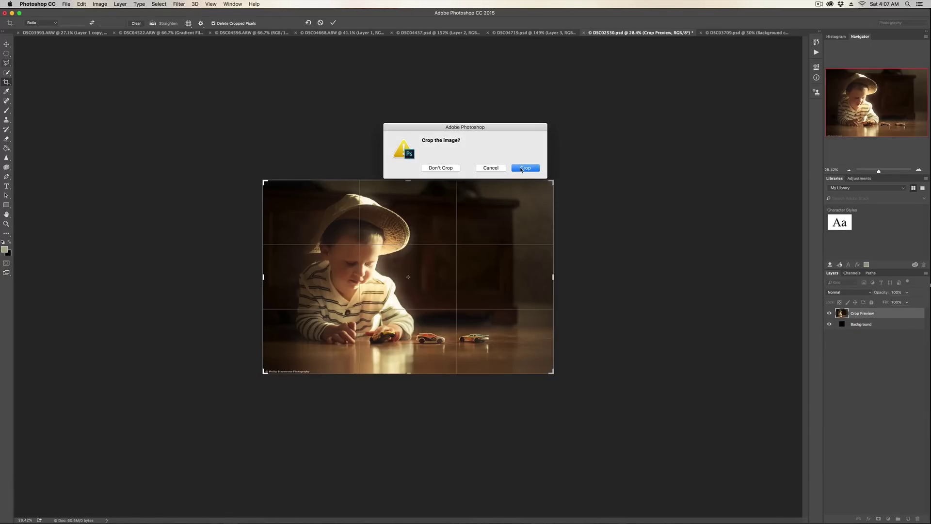
{"action": "left_click", "coordinate": [459, 169]}
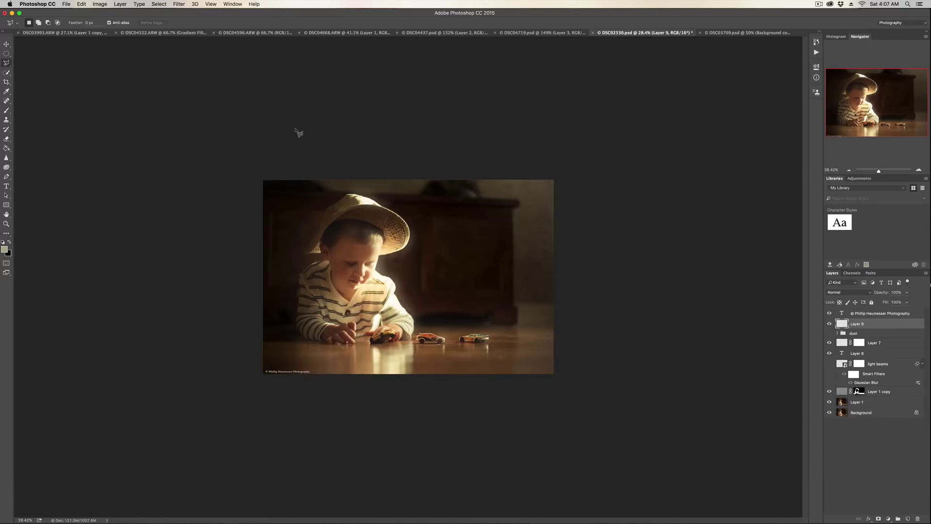
Select a beam wedge from the upper right to the hat and fill it with beige
{"action": "left_click", "coordinate": [764, 67]}
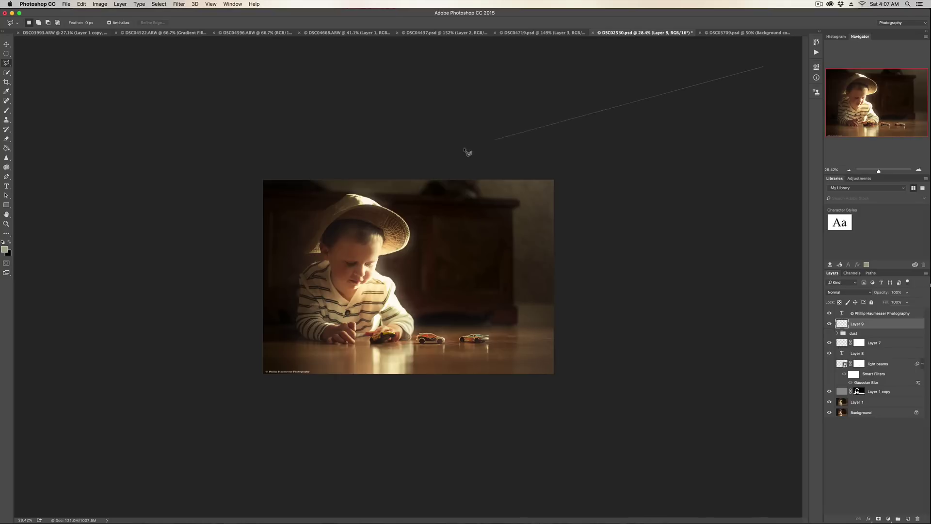
{"action": "left_click", "coordinate": [346, 193]}
{"action": "left_click", "coordinate": [384, 208]}
{"action": "left_click", "coordinate": [764, 69]}
{"action": "key", "text": "i"}
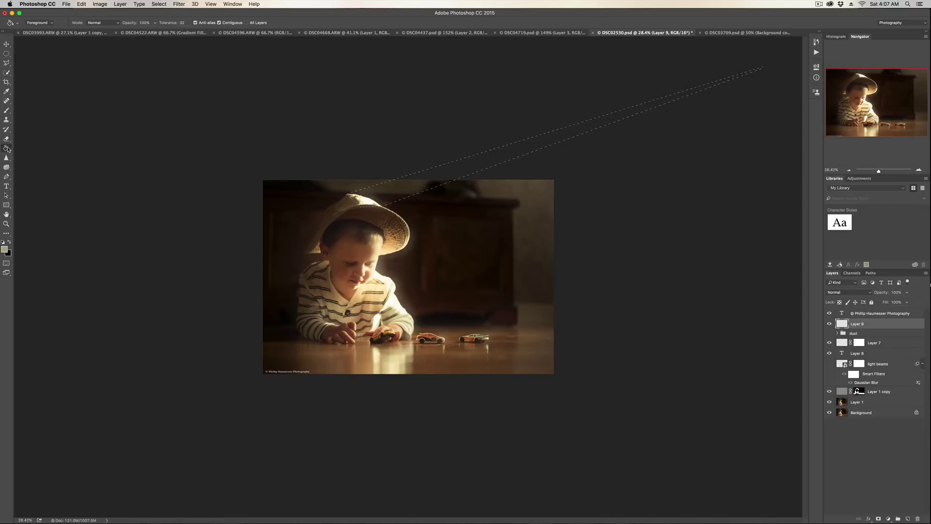
{"action": "left_click", "coordinate": [5, 250]}
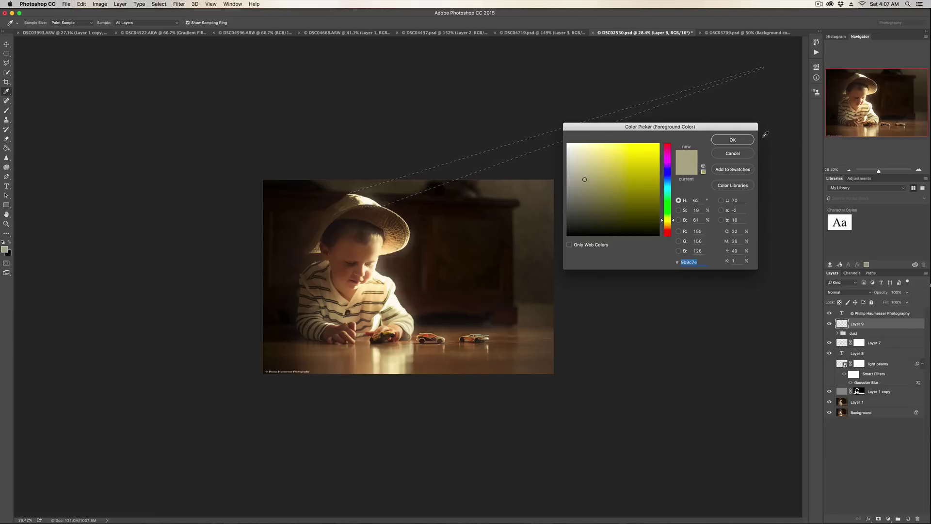
{"action": "left_click", "coordinate": [732, 140]}
{"action": "key", "text": "g"}
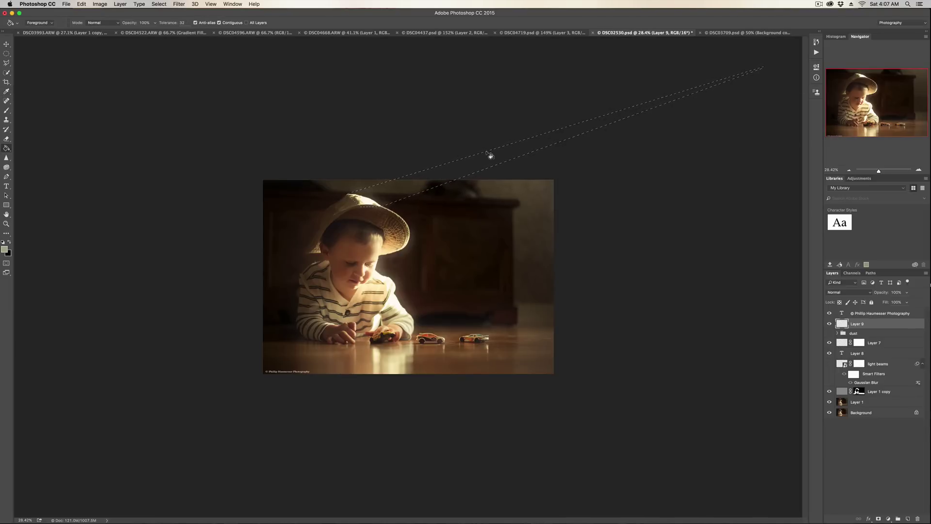
{"action": "left_click", "coordinate": [391, 189]}
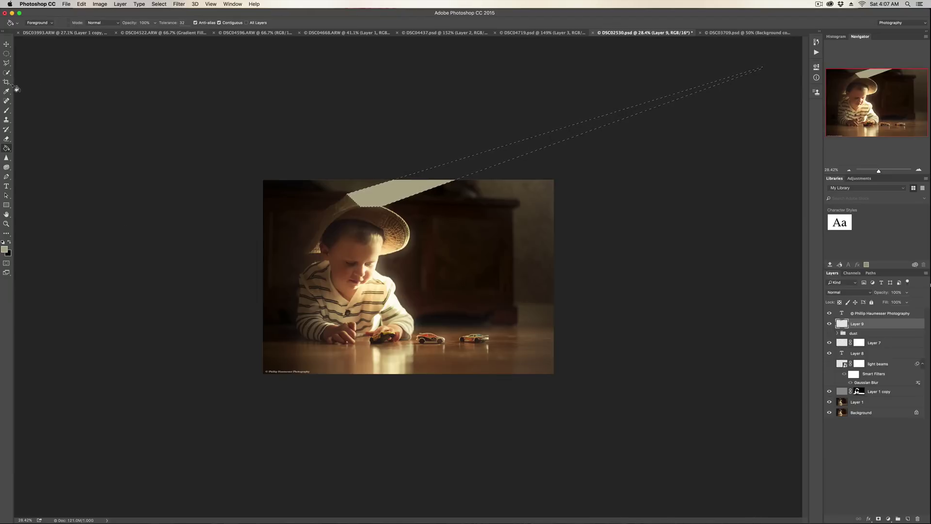
{"action": "left_click", "coordinate": [6, 63]}
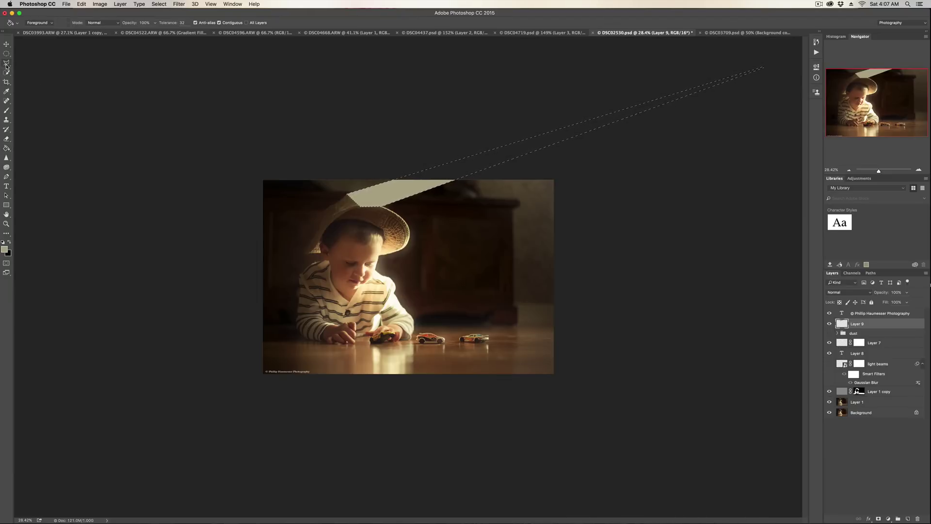
Fill a second beige beam from the top-right apex to the hat brim and chest
{"action": "left_click", "coordinate": [764, 67]}
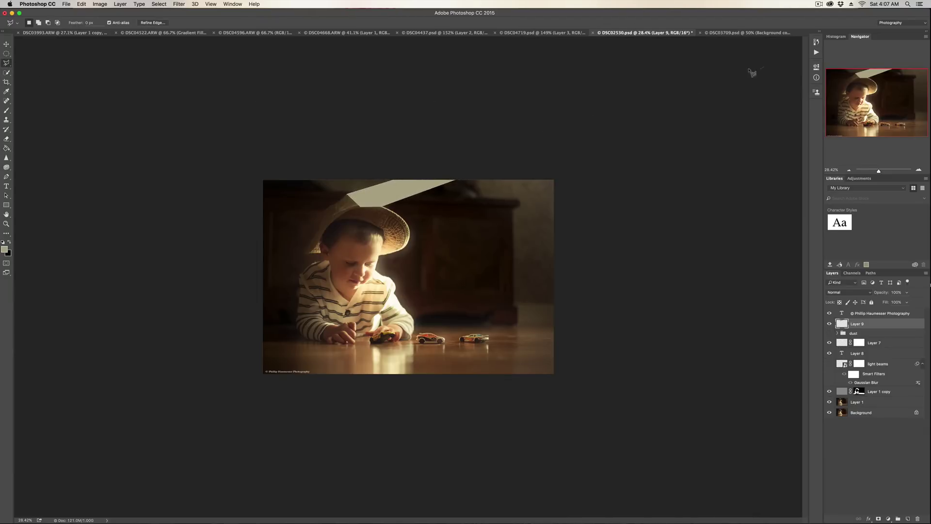
{"action": "left_click", "coordinate": [405, 219]}
{"action": "left_click", "coordinate": [356, 287]}
{"action": "double_click", "coordinate": [388, 278]}
{"action": "left_click", "coordinate": [7, 148]}
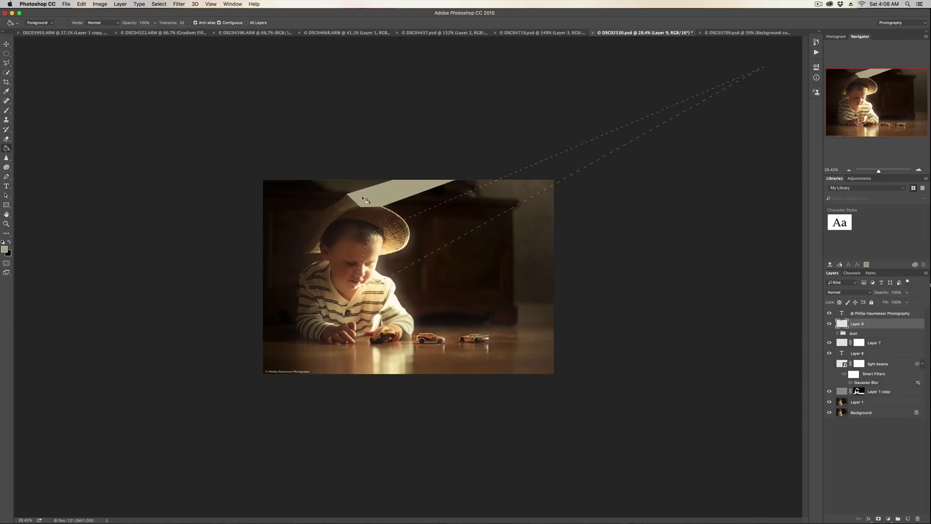
{"action": "left_click", "coordinate": [434, 221]}
{"action": "left_click", "coordinate": [7, 64]}
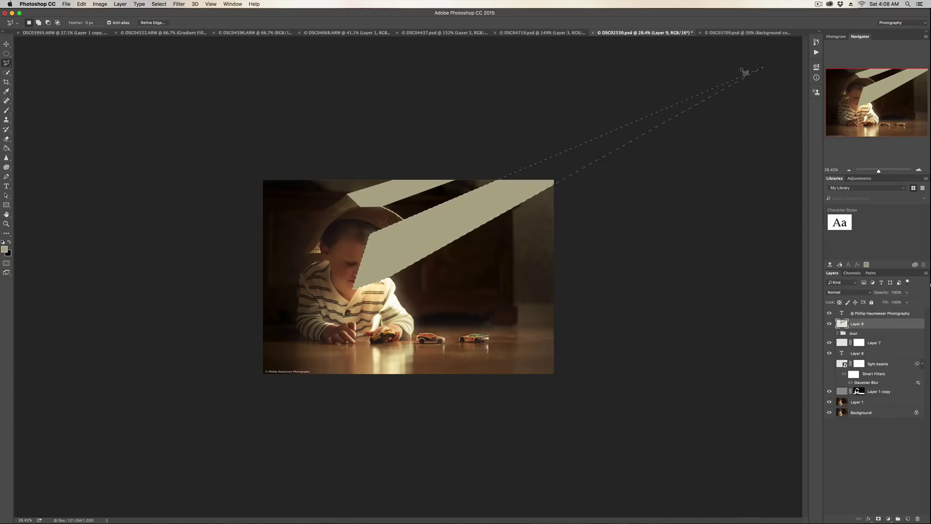
Fill a third beige beam from the top-right apex down past the toy car
{"action": "left_click", "coordinate": [763, 68]}
{"action": "left_click", "coordinate": [391, 292]}
{"action": "double_click", "coordinate": [409, 337]}
{"action": "left_click", "coordinate": [7, 147]}
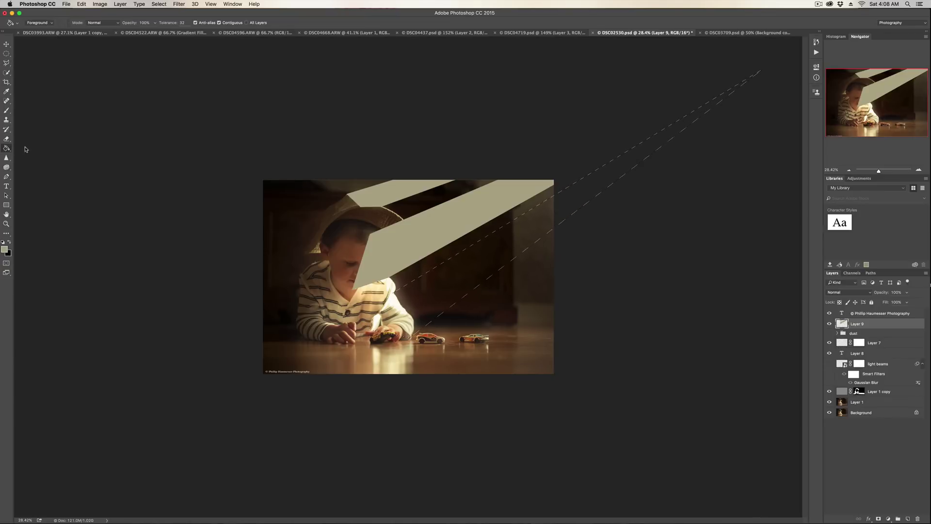
{"action": "left_click", "coordinate": [462, 270]}
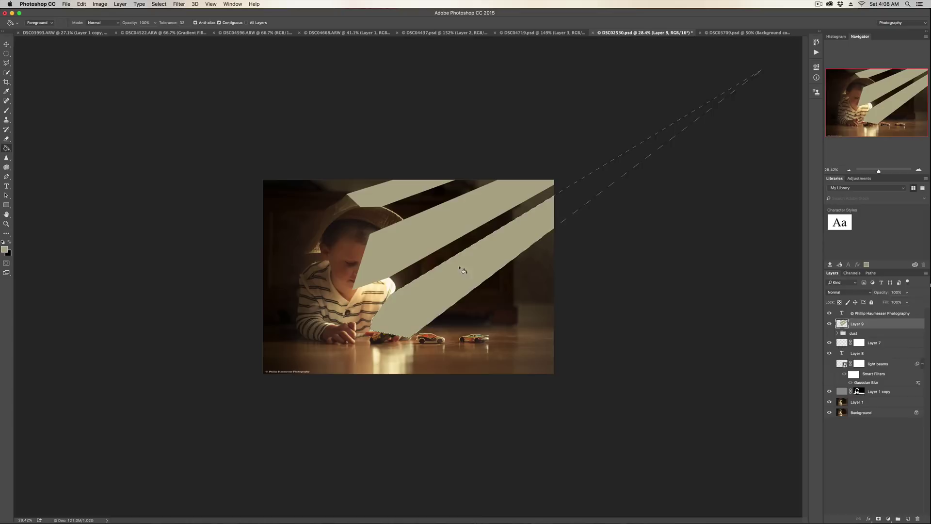
{"action": "left_click", "coordinate": [6, 63]}
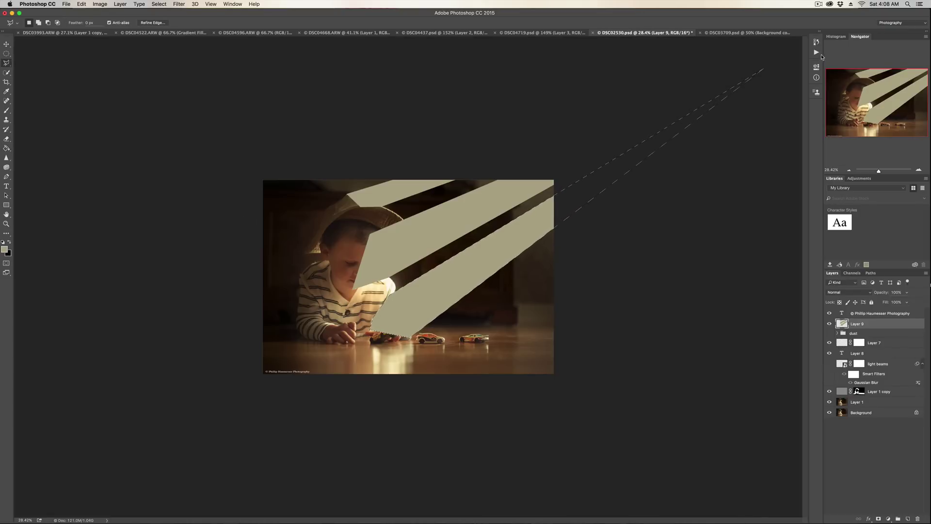
Fill a fourth beige beam reaching the floor, then clear the selection with the Rectangular Marquee
{"action": "left_click", "coordinate": [763, 71]}
{"action": "left_click", "coordinate": [427, 346]}
{"action": "double_click", "coordinate": [506, 346]}
{"action": "left_click", "coordinate": [7, 148]}
{"action": "left_click", "coordinate": [497, 302]}
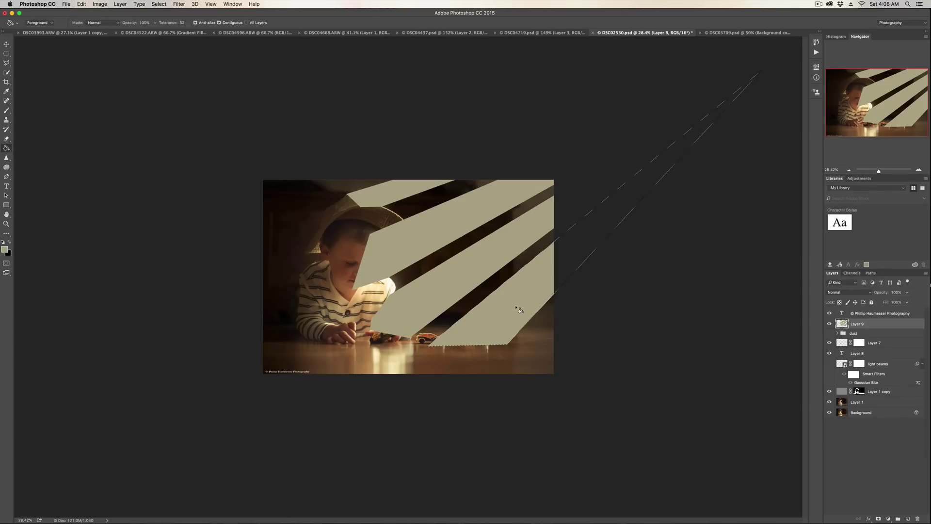
{"action": "left_click", "coordinate": [6, 54]}
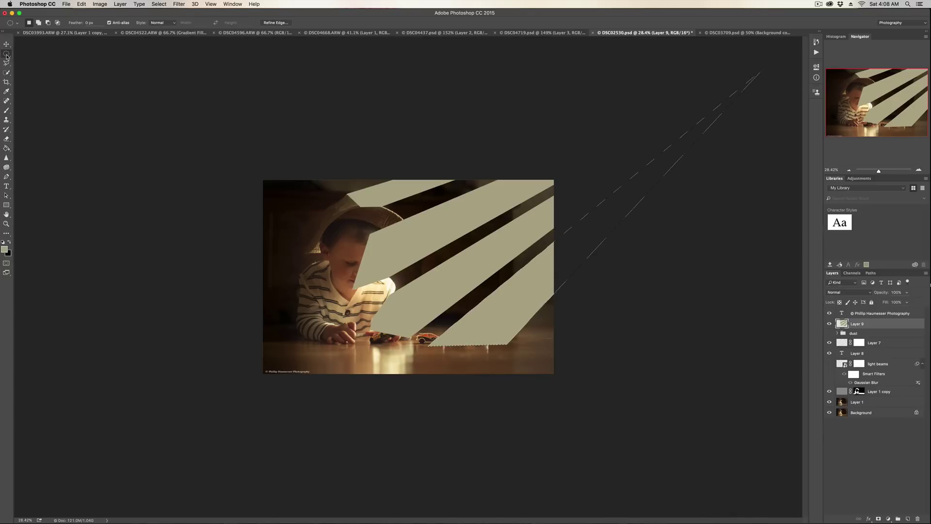
{"action": "left_click", "coordinate": [6, 53]}
{"action": "left_click", "coordinate": [34, 52]}
{"action": "left_click", "coordinate": [34, 80]}
Add a layer mask to Layer 9 and set the layer to 50% opacity
{"action": "left_click", "coordinate": [877, 518]}
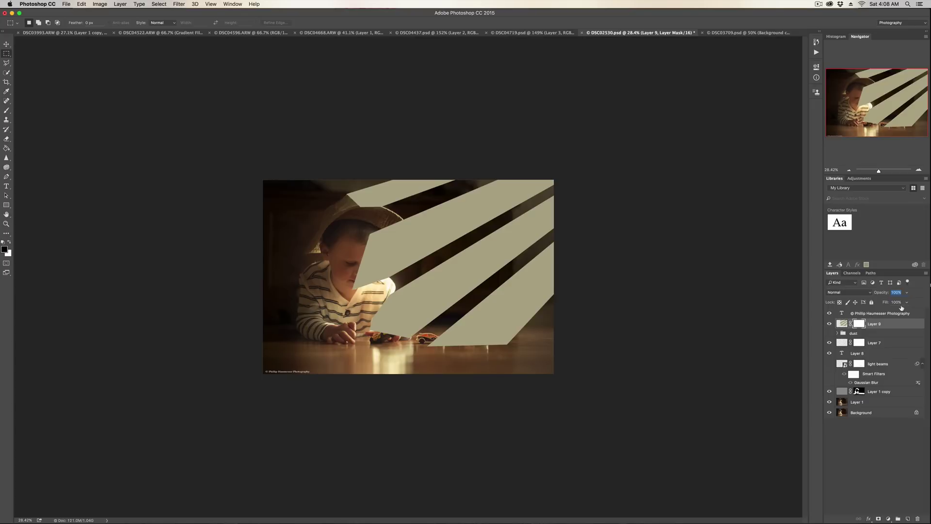
{"action": "type", "text": "50"}
{"action": "key", "text": "Return"}
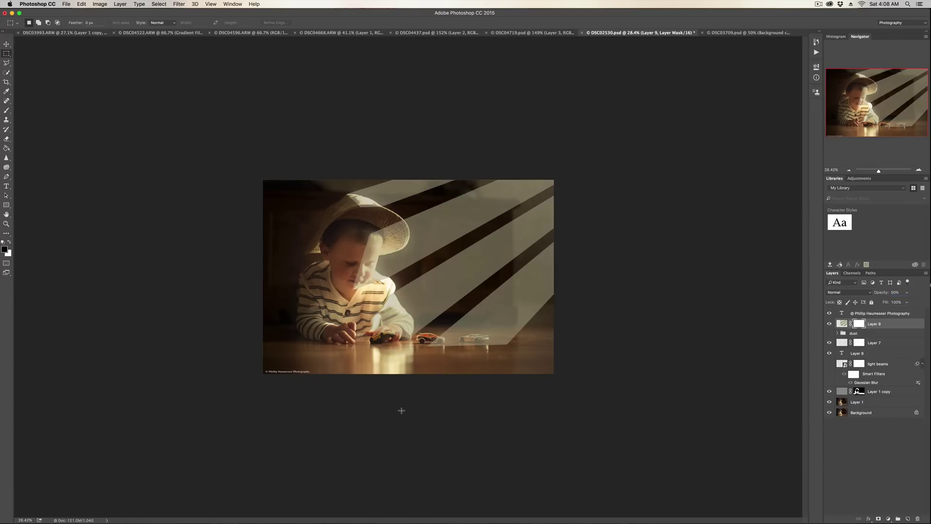
{"action": "scroll", "coordinate": [383, 392], "scroll_direction": "up", "scroll_amount": 5}
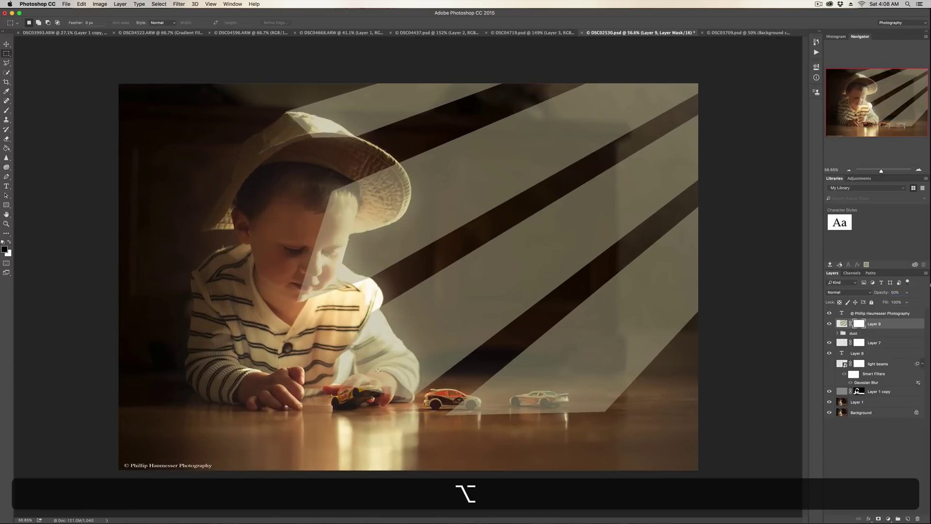
With a 250-px brush at 100% opacity, mask out the beams over the boy's face and hat
{"action": "key", "text": "b"}
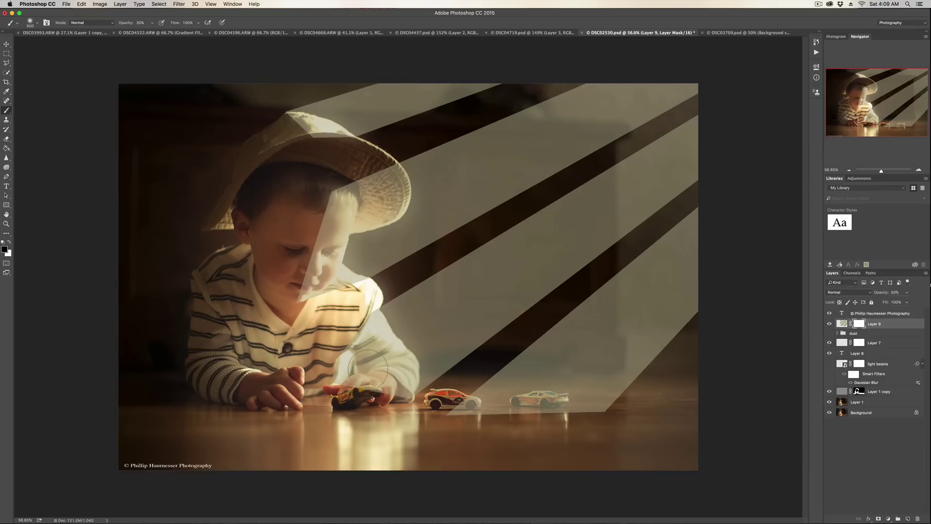
{"action": "key", "text": "bracketleft"}
{"action": "key", "text": "bracketleft"}
{"action": "key", "text": "bracketleft"}
{"action": "key", "text": "bracketleft"}
{"action": "key", "text": "bracketleft"}
{"action": "key", "text": "bracketleft"}
{"action": "type", "text": "00"}
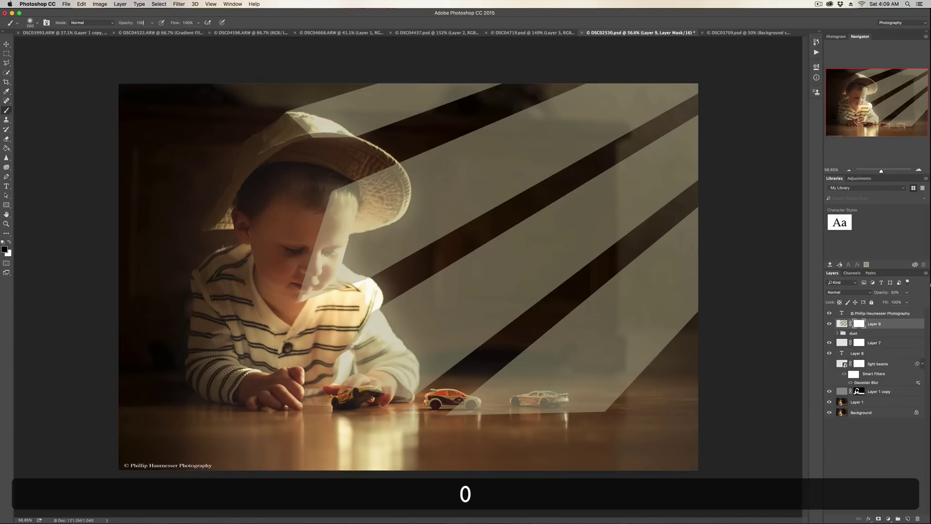
{"action": "key", "text": "Return"}
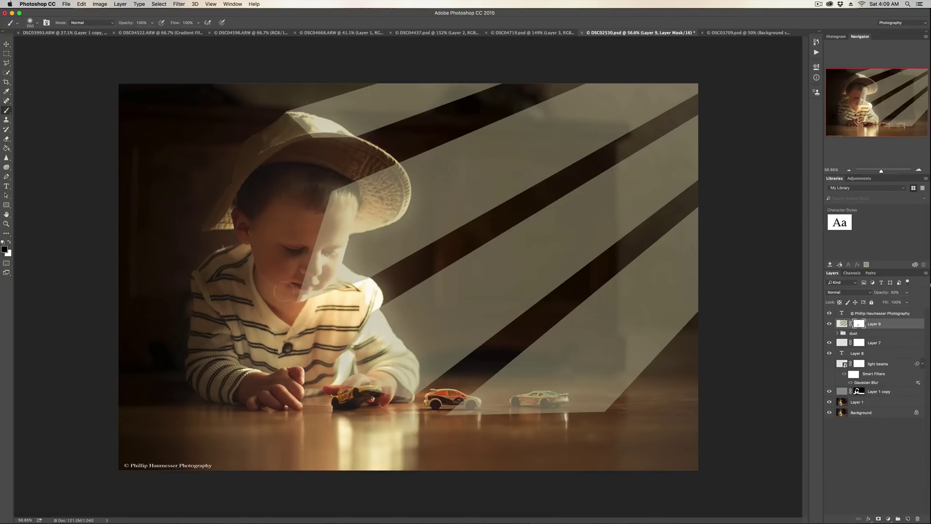
{"action": "mouse_move", "coordinate": [290, 290]}
{"action": "left_mouse_down"}
{"action": "mouse_move", "coordinate": [306, 279]}
{"action": "mouse_move", "coordinate": [307, 249]}
{"action": "mouse_move", "coordinate": [328, 212]}
{"action": "mouse_move", "coordinate": [316, 231]}
{"action": "mouse_move", "coordinate": [316, 220]}
{"action": "left_mouse_up"}
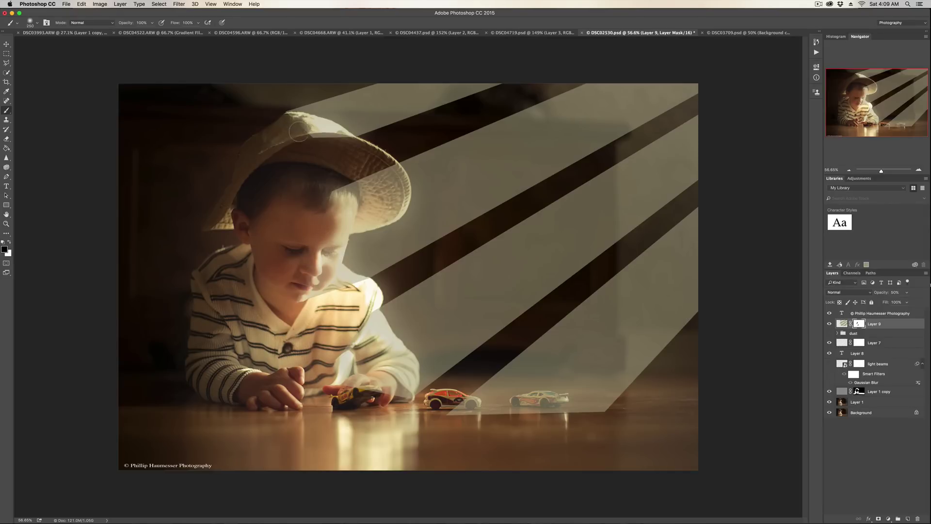
{"action": "mouse_move", "coordinate": [299, 131]}
{"action": "left_mouse_down"}
{"action": "mouse_move", "coordinate": [337, 145]}
{"action": "mouse_move", "coordinate": [330, 151]}
{"action": "left_mouse_up"}
{"action": "left_click", "coordinate": [842, 323]}
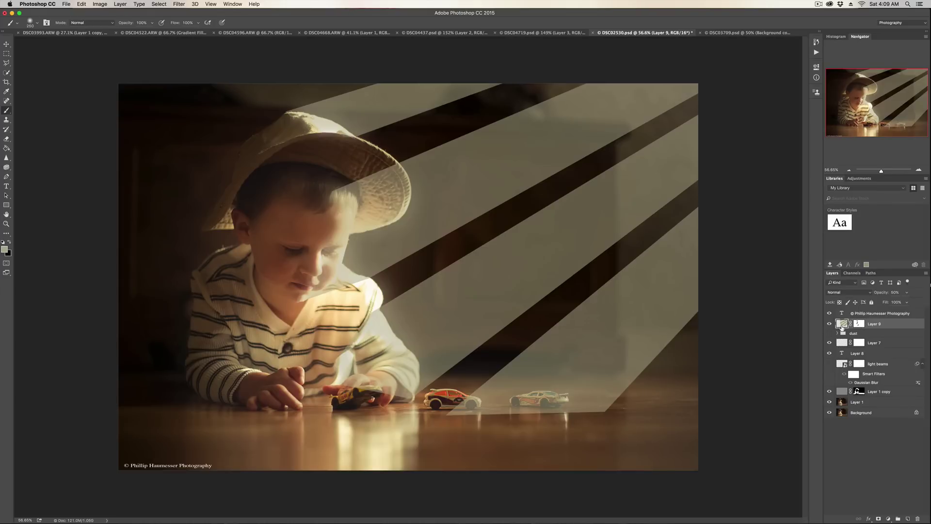
Blur the beam layer with a Gaussian Blur of about 191.2 pixels radius
{"action": "left_click", "coordinate": [179, 4]}
{"action": "mouse_move", "coordinate": [204, 90]}
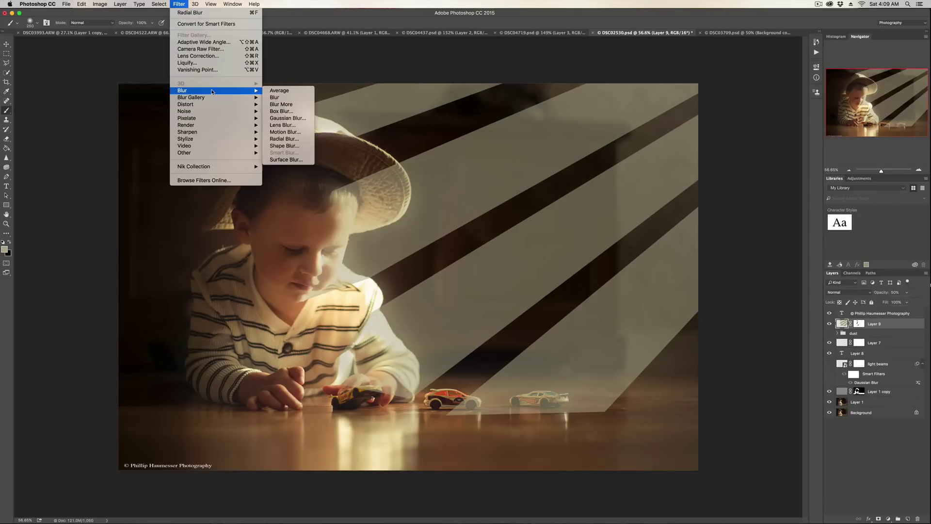
{"action": "left_click", "coordinate": [297, 119]}
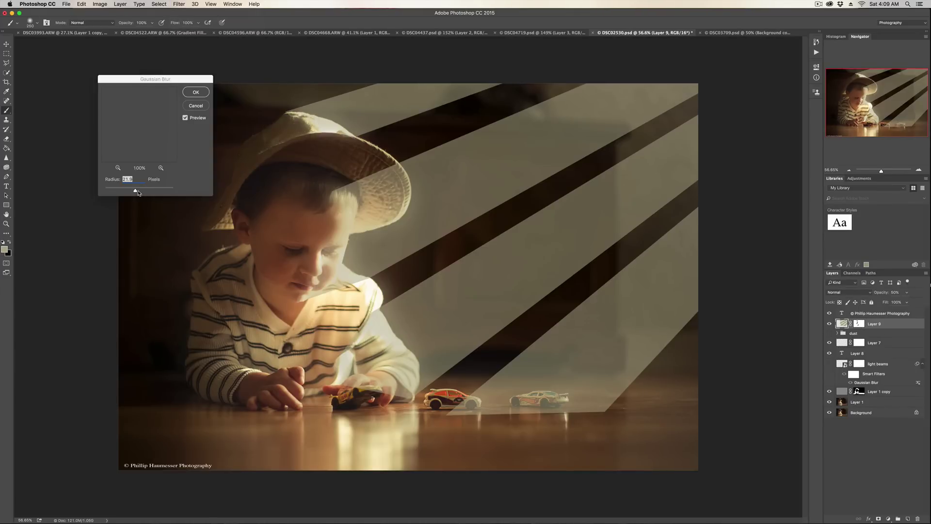
{"action": "left_click_drag", "start_coordinate": [137, 193], "coordinate": [147, 192]}
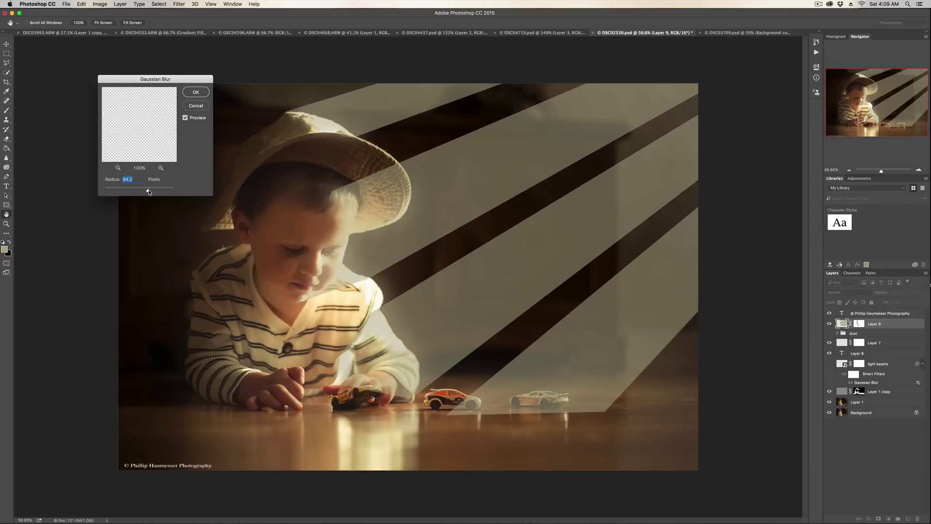
{"action": "left_click_drag", "start_coordinate": [151, 192], "coordinate": [156, 193]}
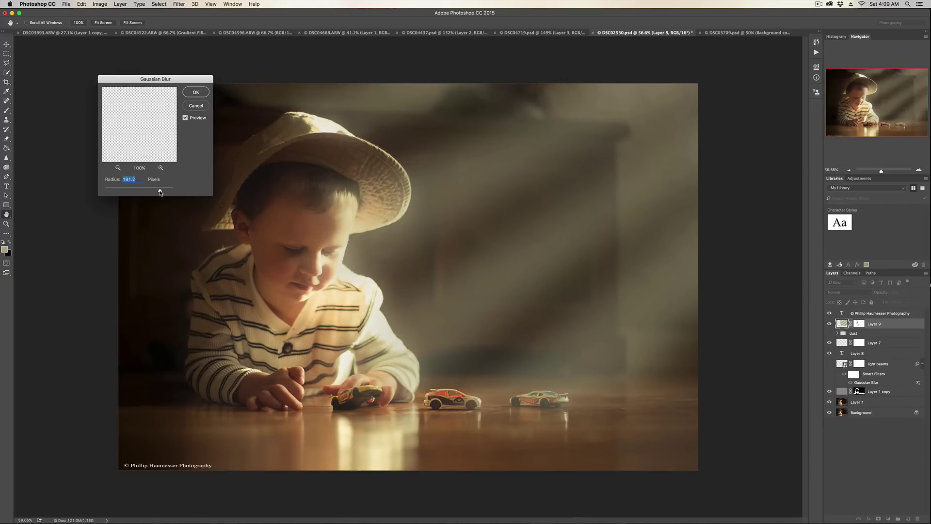
{"action": "left_click", "coordinate": [193, 92]}
Lower Layer 9's opacity to 30%
{"action": "key", "text": "b"}
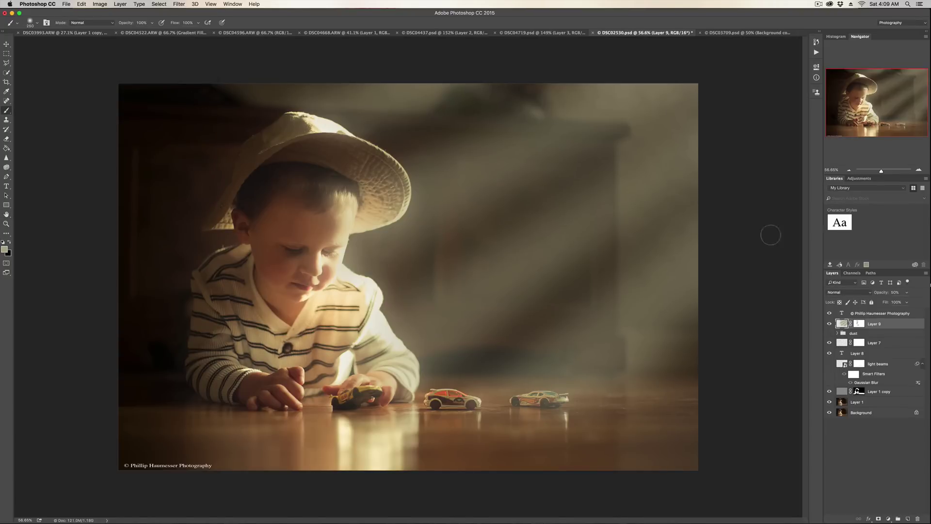
{"action": "left_click_drag", "start_coordinate": [877, 291], "coordinate": [873, 291]}
{"action": "type", "text": "30"}
{"action": "key", "text": "Return"}
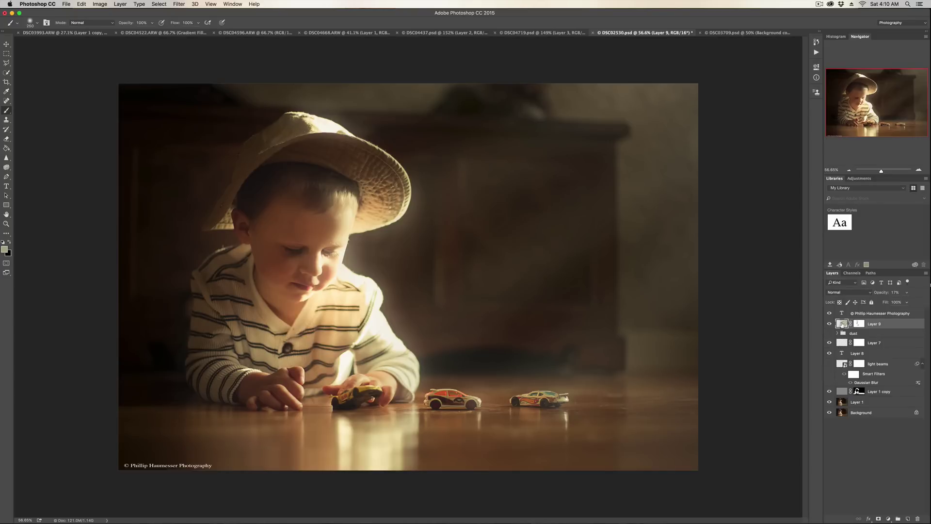
Delete Layer 9 and bring up the New Fill/Adjustment Layer list
{"action": "key", "text": "BackSpace"}
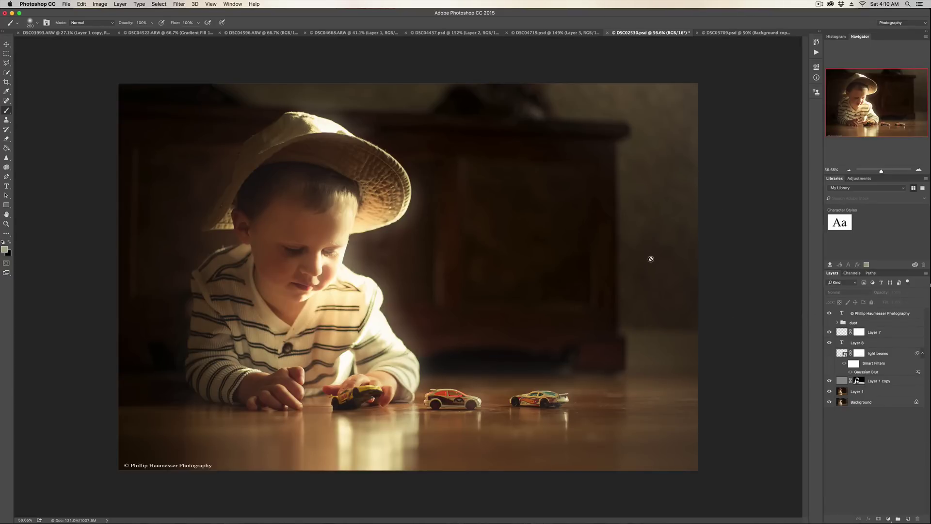
{"action": "left_click", "coordinate": [888, 519]}
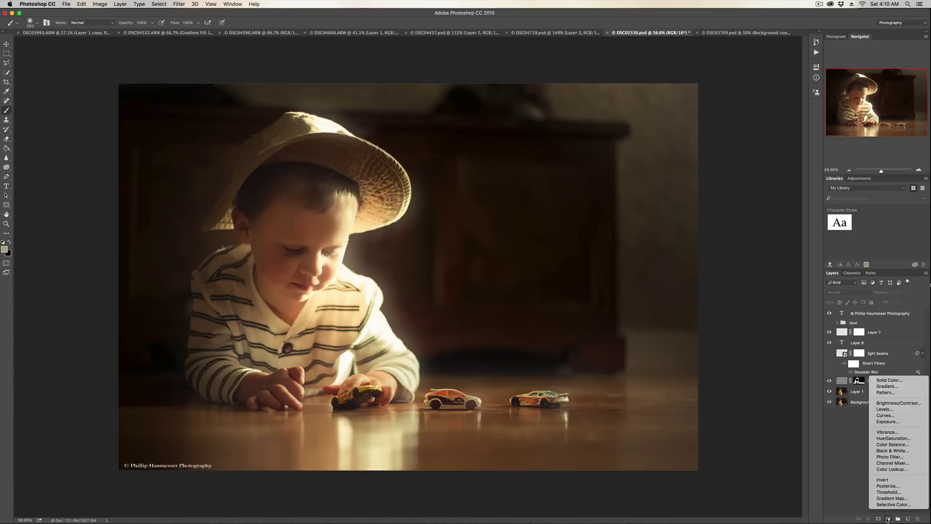
Add a gradient fill layer with the Angle style
{"action": "left_click", "coordinate": [903, 386]}
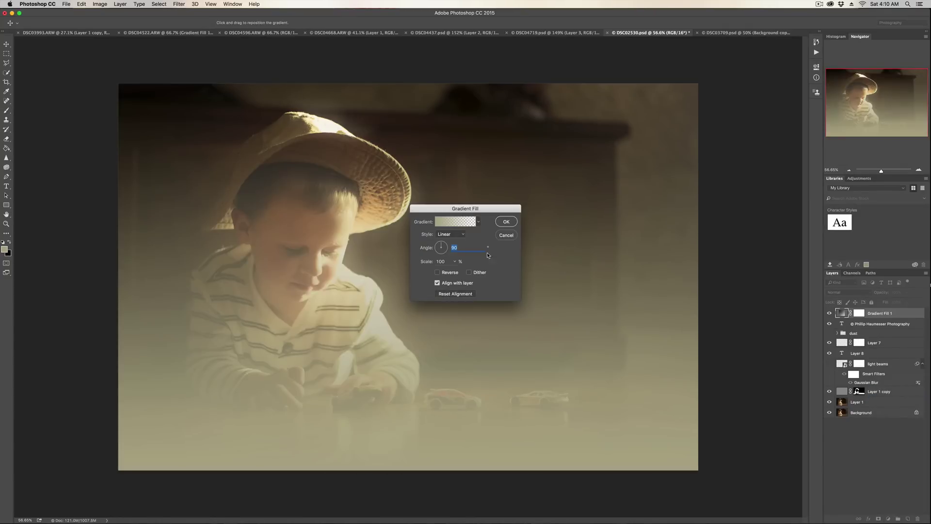
{"action": "left_click", "coordinate": [443, 236]}
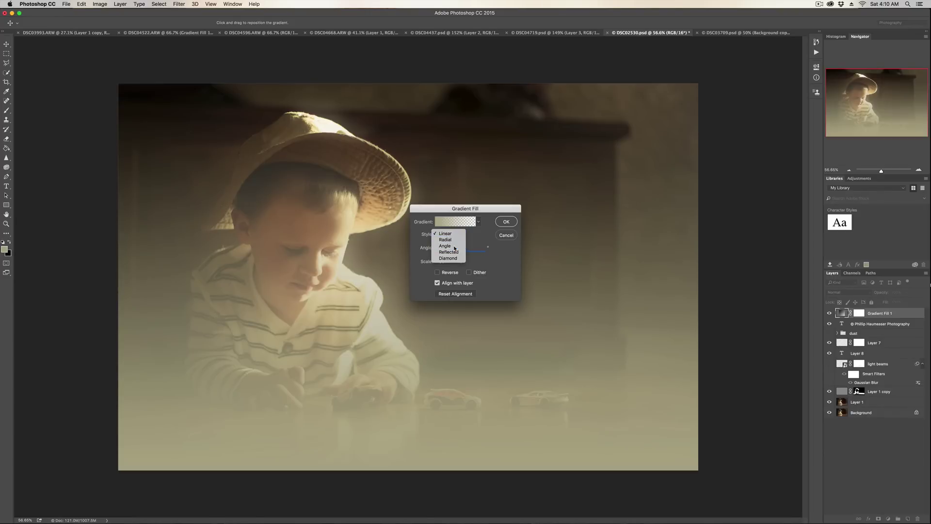
{"action": "left_click", "coordinate": [444, 248]}
Make it a grey HSB noise gradient with zero saturation and a randomized pattern
{"action": "left_click", "coordinate": [452, 226]}
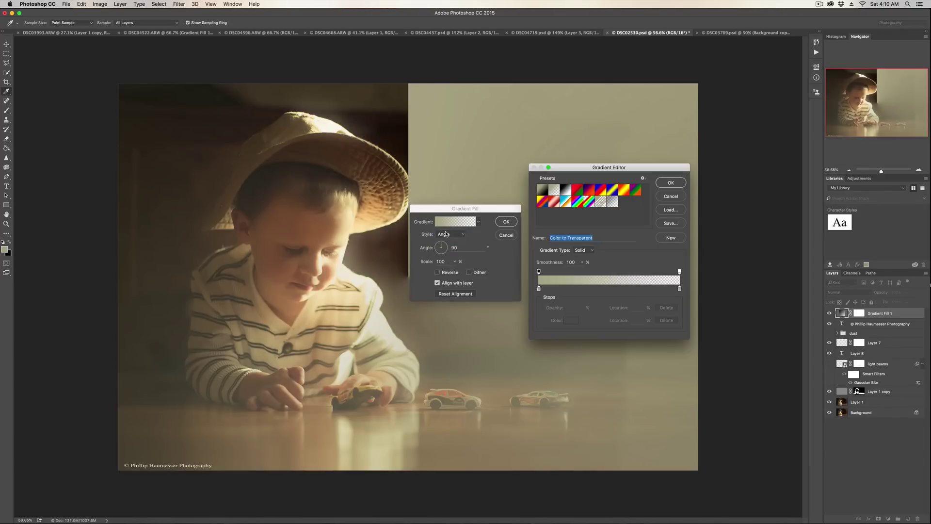
{"action": "left_click", "coordinate": [584, 250]}
{"action": "left_click", "coordinate": [582, 258]}
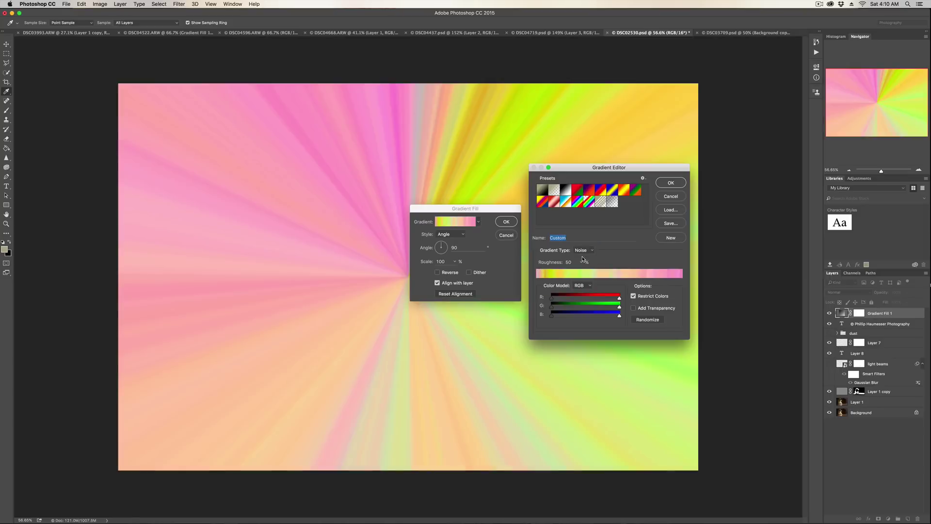
{"action": "left_click", "coordinate": [582, 286]}
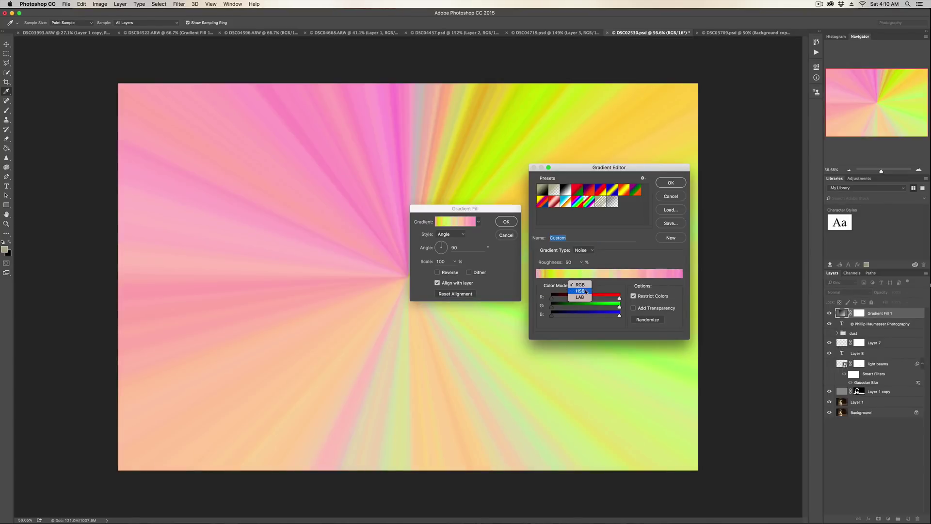
{"action": "left_click", "coordinate": [583, 292]}
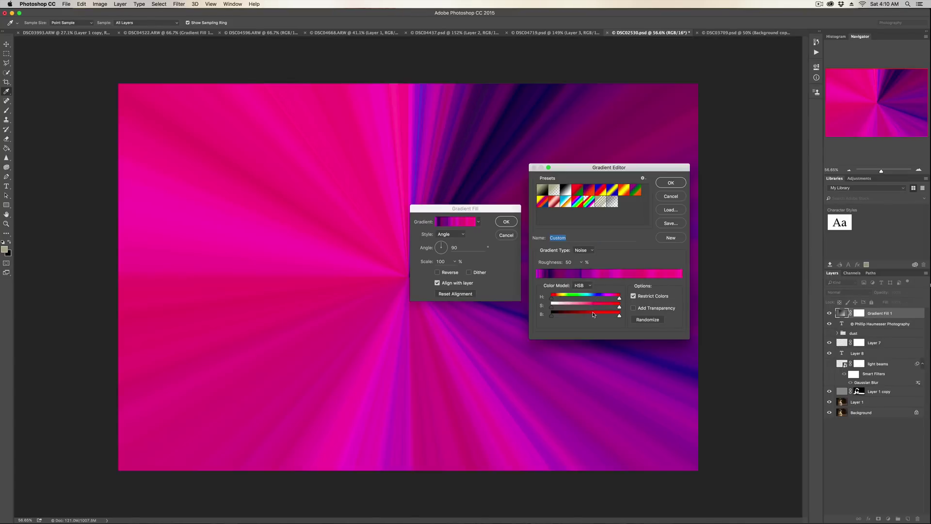
{"action": "left_click_drag", "start_coordinate": [618, 307], "coordinate": [550, 302]}
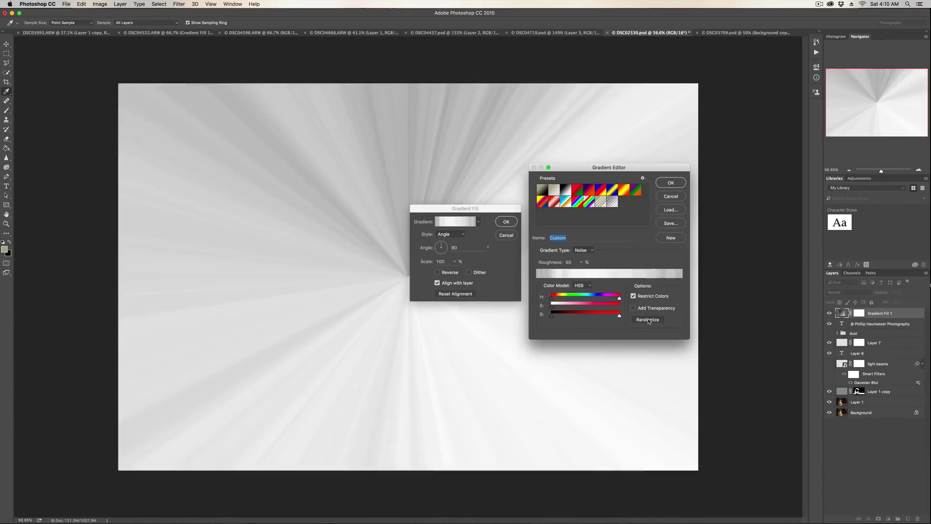
{"action": "left_click", "coordinate": [648, 319]}
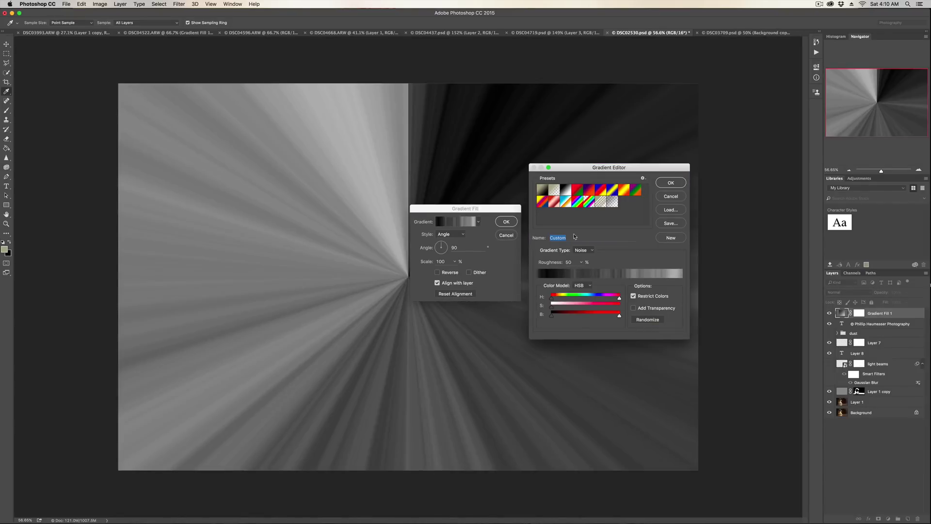
{"action": "left_click", "coordinate": [671, 183]}
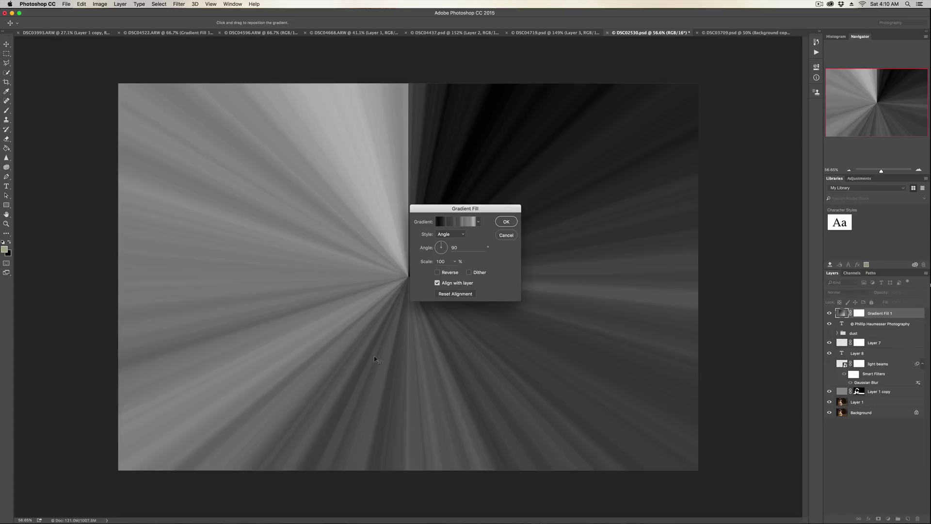
Move the rays' centre to the top-right, set the angle to 30.96°, and confirm the fill
{"action": "left_click_drag", "start_coordinate": [374, 359], "coordinate": [670, 388]}
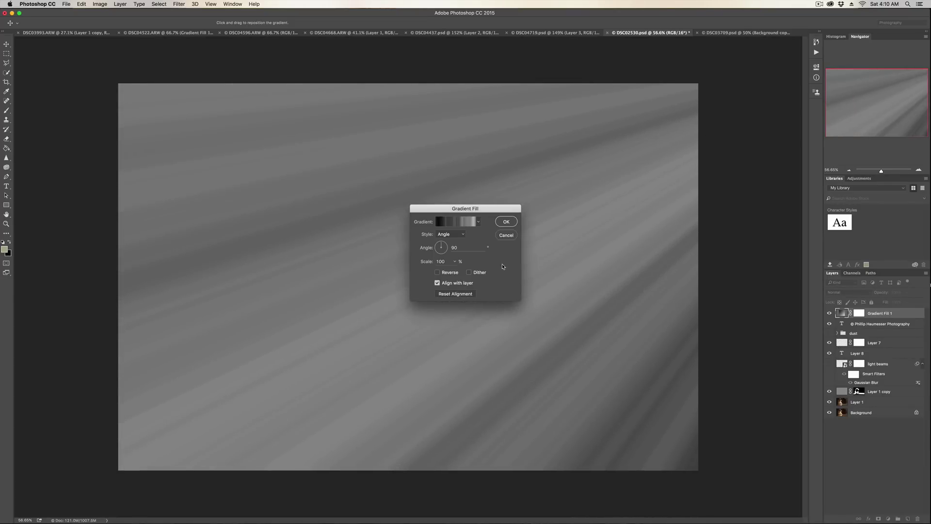
{"action": "left_click", "coordinate": [443, 247]}
{"action": "left_click", "coordinate": [445, 247]}
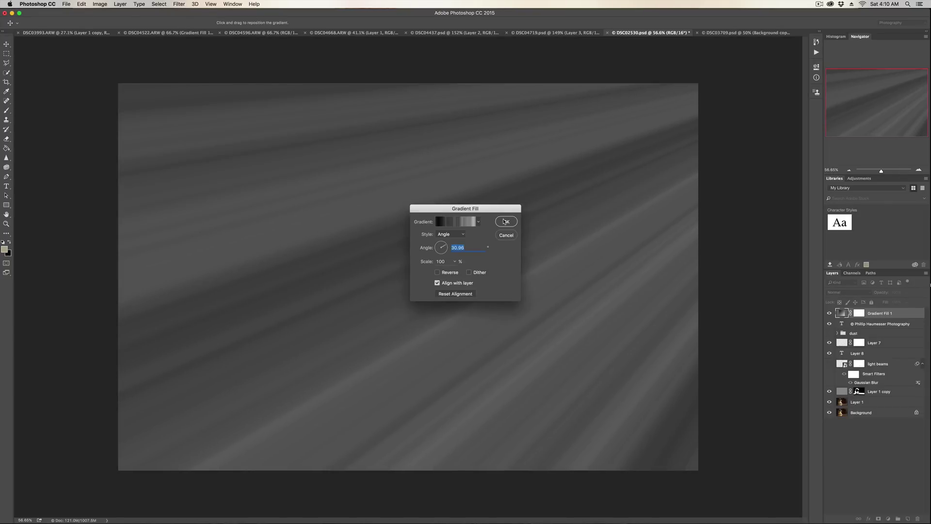
{"action": "key", "text": "Return"}
{"action": "key", "text": "b"}
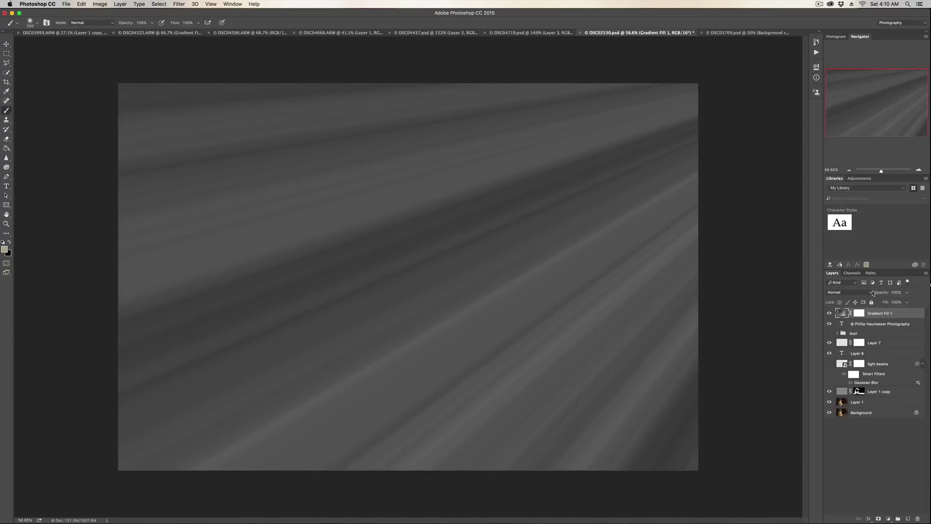
Set the gradient fill to Screen and clip a Levels adjustment to it with black input 55
{"action": "left_click", "coordinate": [851, 292]}
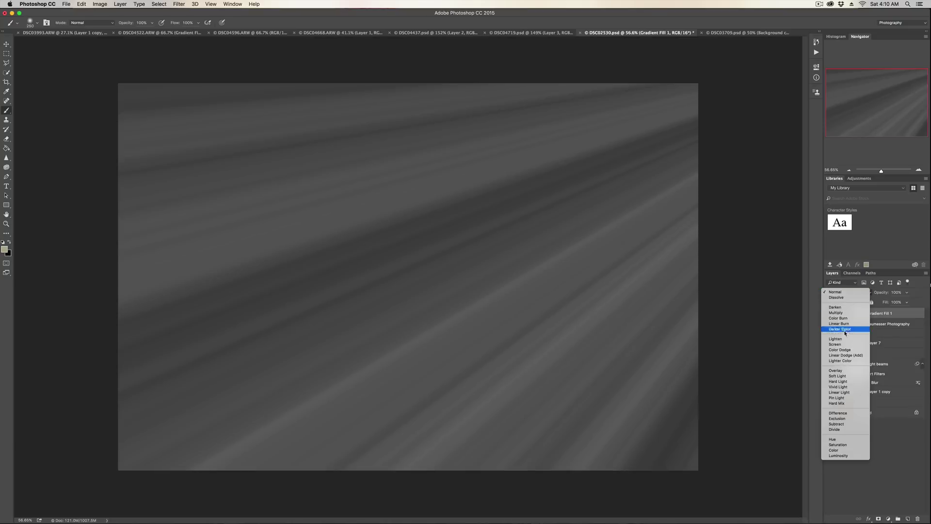
{"action": "left_click", "coordinate": [840, 343]}
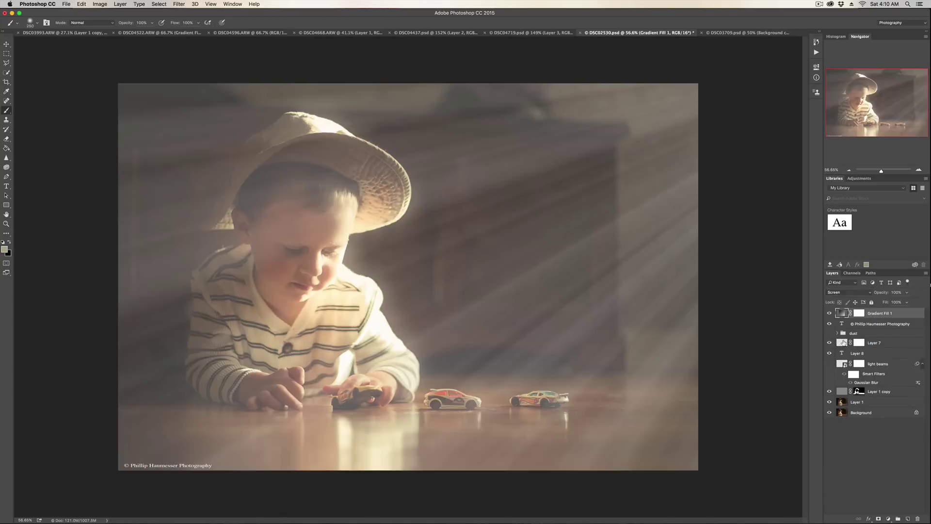
{"action": "left_click", "coordinate": [888, 518]}
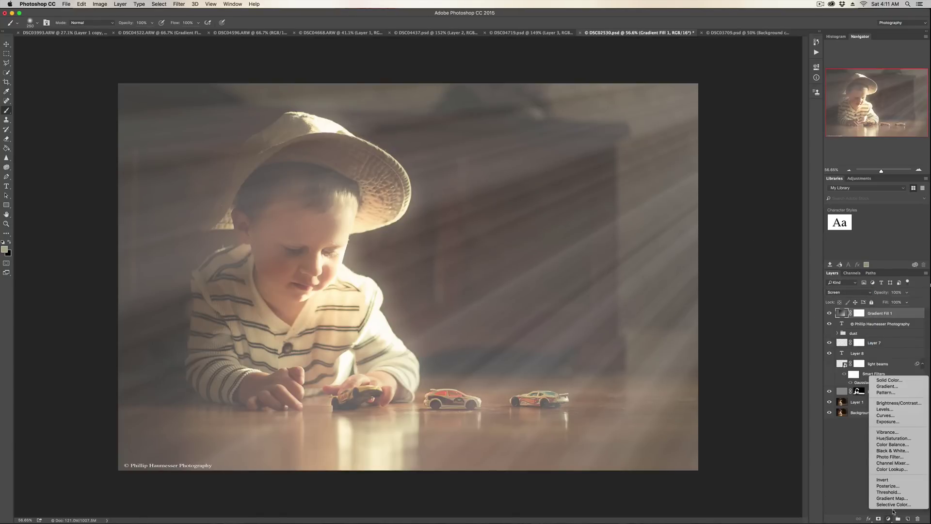
{"action": "left_click", "coordinate": [896, 410]}
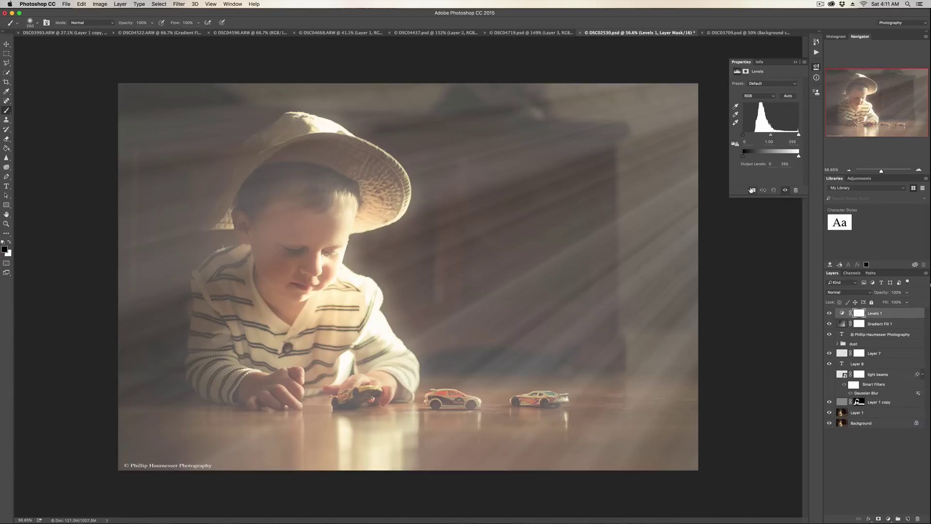
{"action": "left_click", "coordinate": [751, 189]}
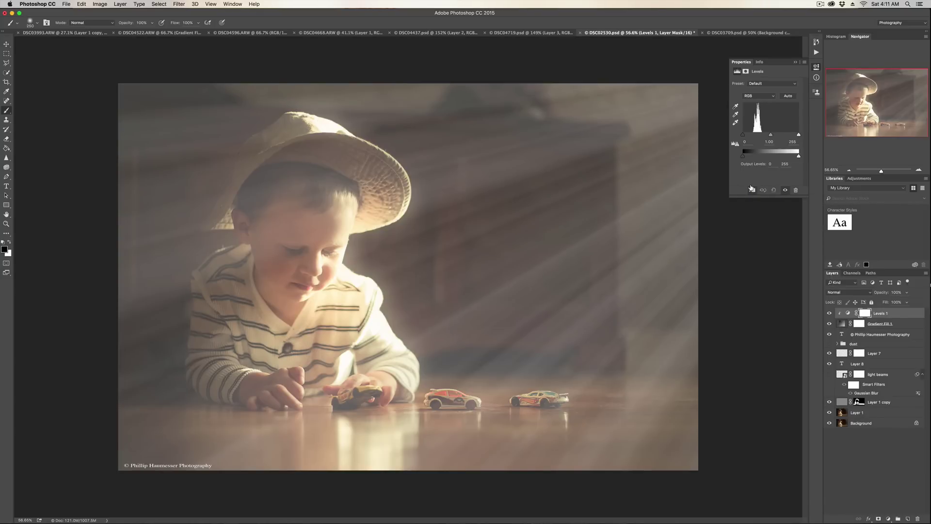
{"action": "mouse_move", "coordinate": [743, 137]}
{"action": "left_mouse_down"}
{"action": "mouse_move", "coordinate": [794, 136]}
{"action": "mouse_move", "coordinate": [755, 138]}
{"action": "left_mouse_up"}
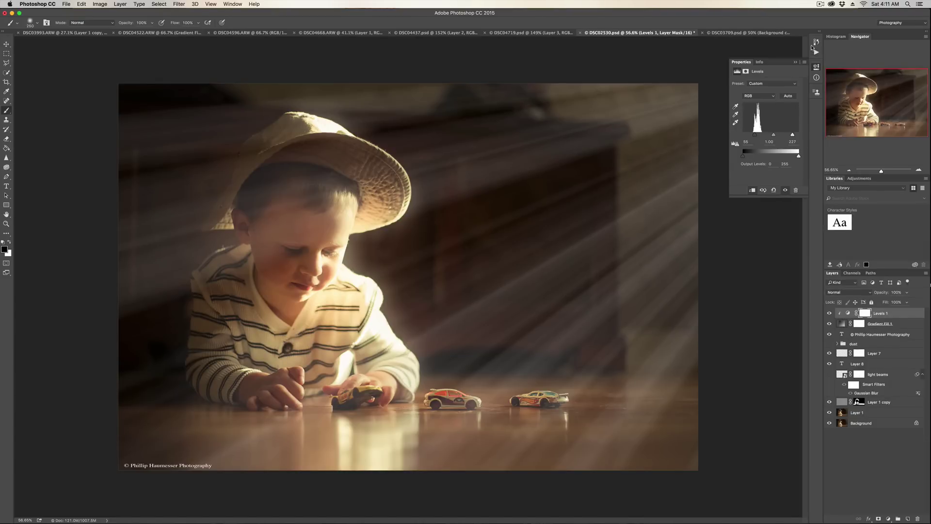
Invert the Gradient Fill 1 mask to hide all the beams
{"action": "left_click", "coordinate": [795, 63]}
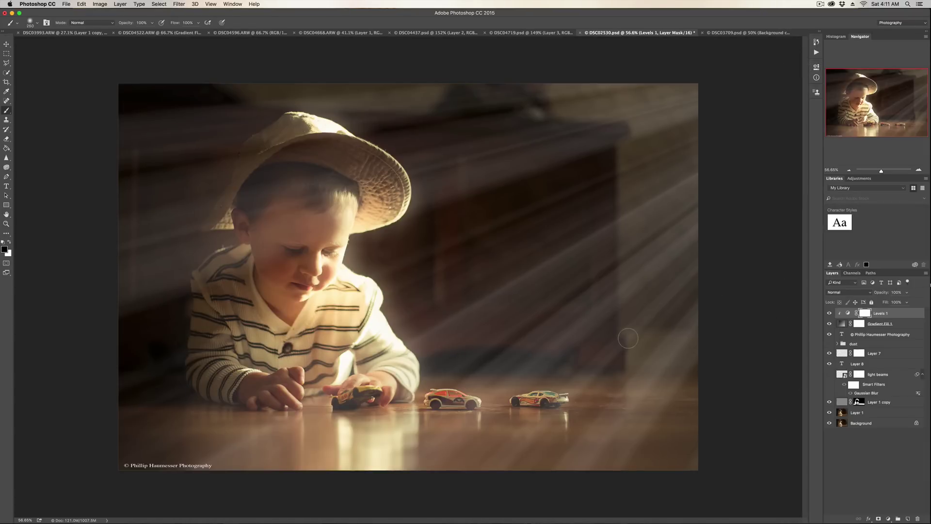
{"action": "left_click", "coordinate": [856, 323]}
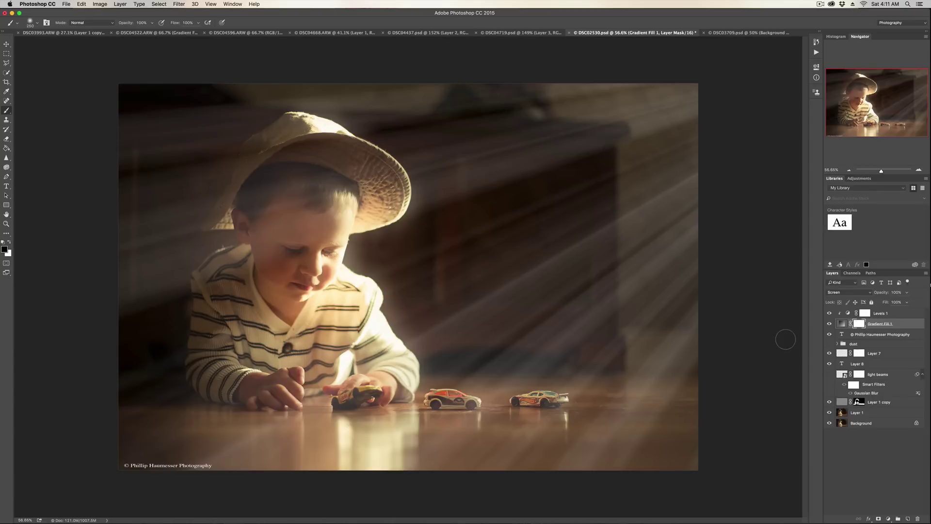
{"action": "key", "text": "super+i"}
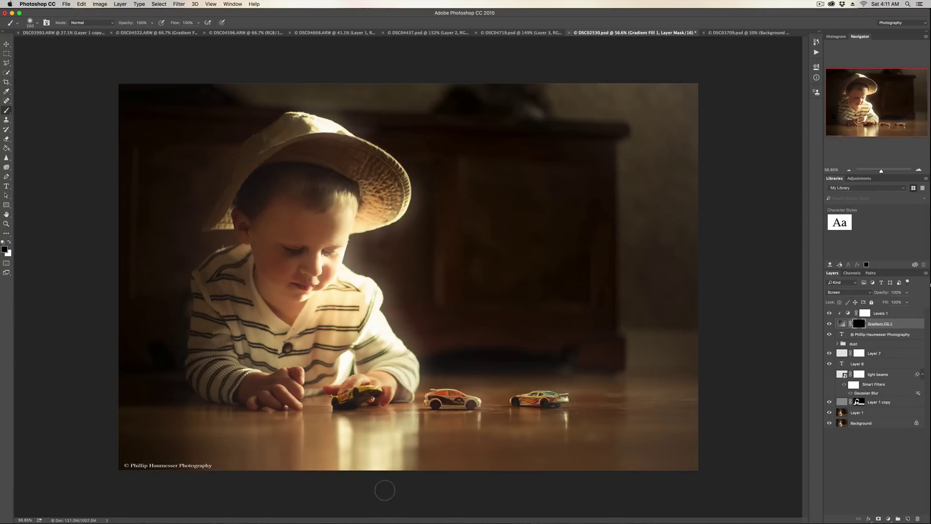
Paint beams back in at upper right with a white 30% opacity, 1100 px brush
{"action": "key", "text": "b"}
{"action": "type", "text": "30"}
{"action": "key", "text": "Return"}
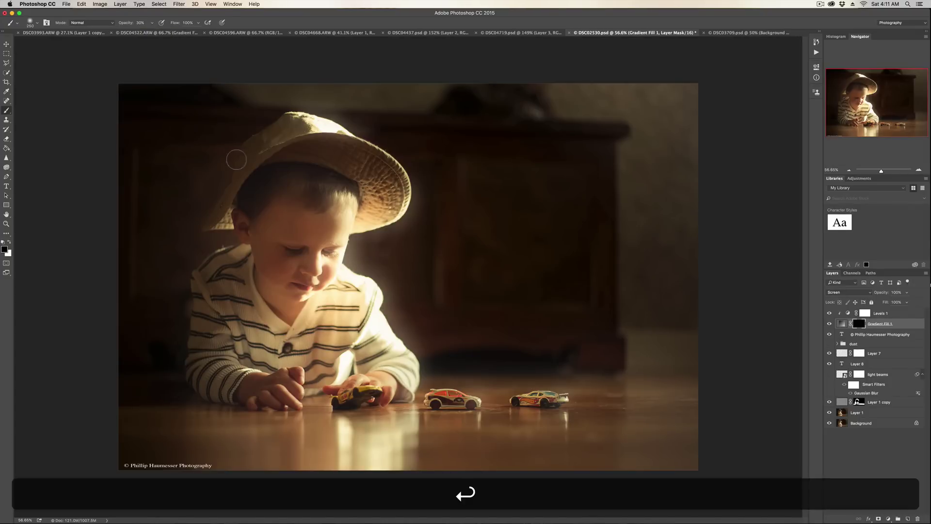
{"action": "key", "text": "x"}
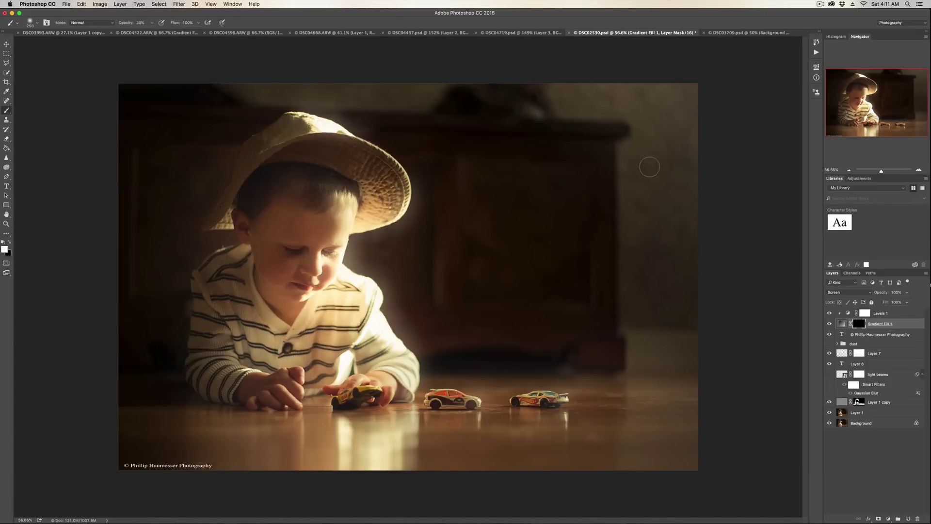
{"action": "key", "text": "bracketright"}
{"action": "key", "text": "bracketright"}
{"action": "key", "text": "bracketright"}
{"action": "key", "text": "bracketright"}
{"action": "key", "text": "bracketright"}
{"action": "key", "text": "bracketright"}
{"action": "key", "text": "bracketright"}
{"action": "key", "text": "bracketright"}
{"action": "key", "text": "bracketright"}
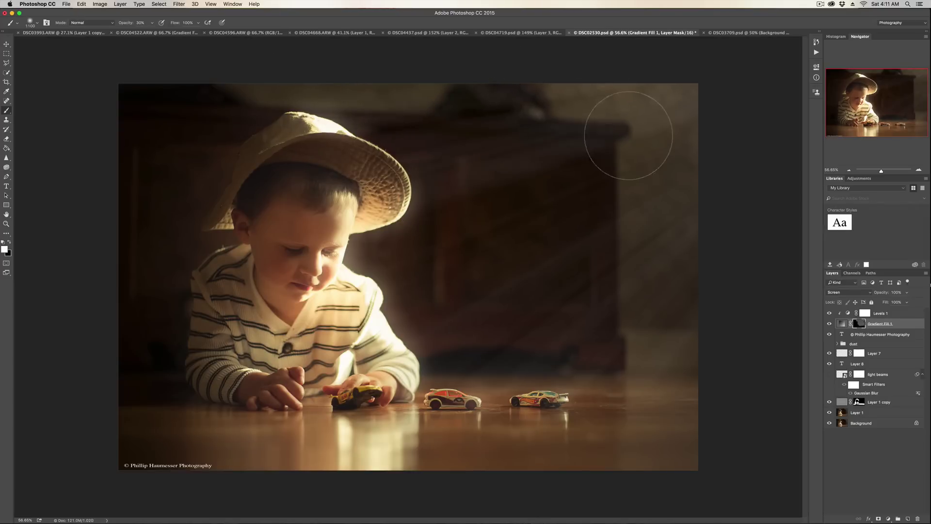
{"action": "mouse_move", "coordinate": [628, 129]}
{"action": "left_mouse_down"}
{"action": "mouse_move", "coordinate": [673, 130]}
{"action": "mouse_move", "coordinate": [675, 144]}
{"action": "mouse_move", "coordinate": [574, 261]}
{"action": "mouse_move", "coordinate": [629, 294]}
{"action": "mouse_move", "coordinate": [687, 298]}
{"action": "left_mouse_up"}
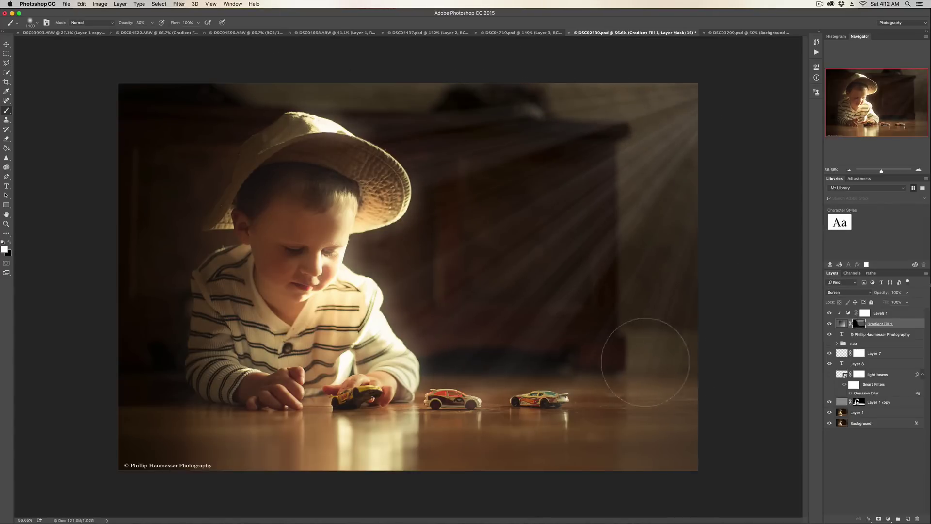
{"action": "mouse_move", "coordinate": [473, 362]}
{"action": "left_mouse_down"}
{"action": "mouse_move", "coordinate": [446, 357]}
{"action": "mouse_move", "coordinate": [423, 293]}
{"action": "mouse_move", "coordinate": [429, 249]}
{"action": "mouse_move", "coordinate": [458, 176]}
{"action": "mouse_move", "coordinate": [442, 132]}
{"action": "mouse_move", "coordinate": [392, 111]}
{"action": "left_mouse_up"}
{"action": "key", "text": "ctrl+z"}
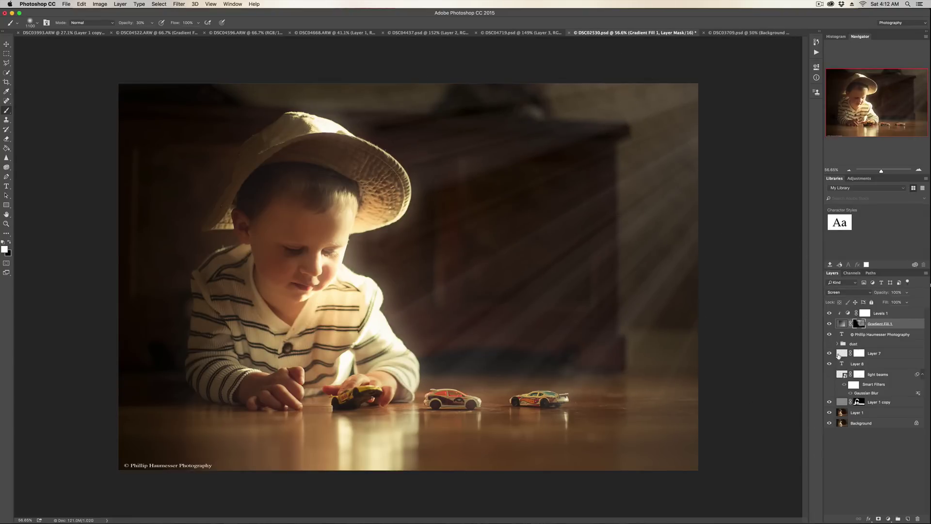
{"action": "double_click", "coordinate": [842, 324]}
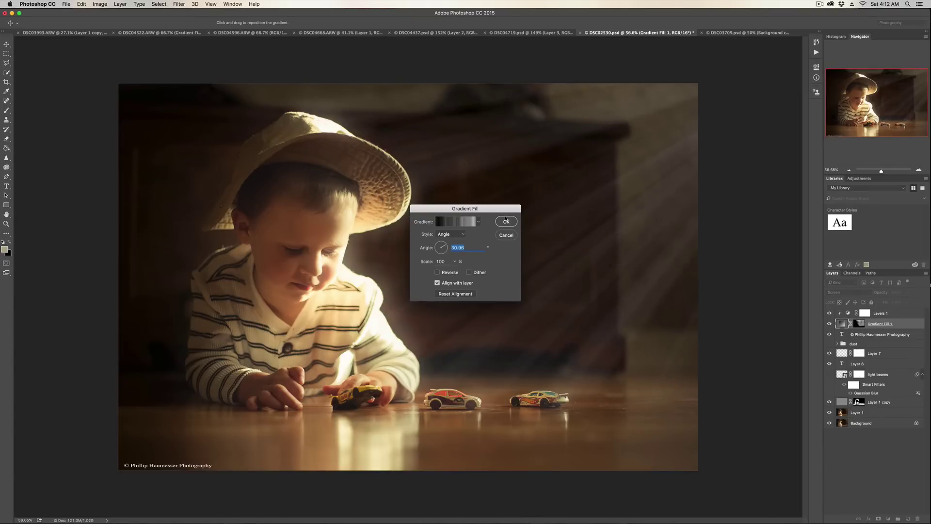
{"action": "left_click", "coordinate": [506, 223]}
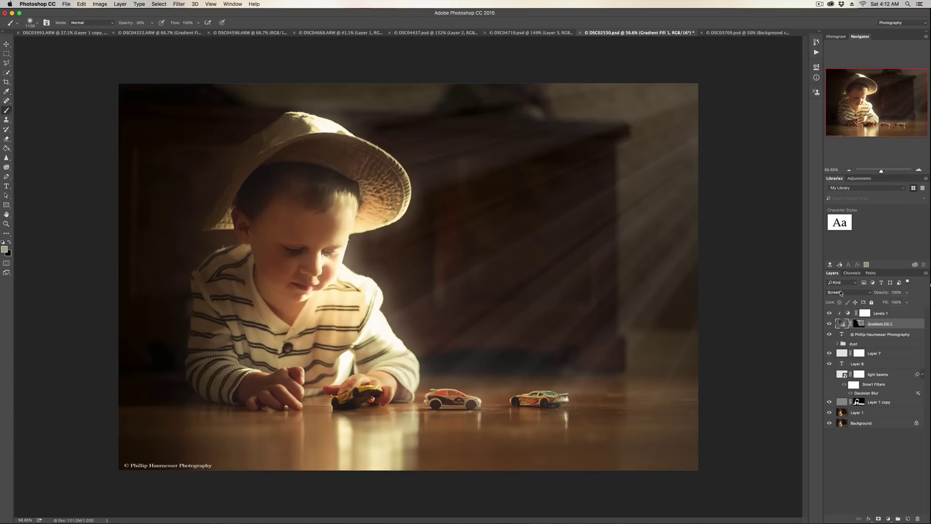
Merge Gradient Fill 1 and Levels 1 into a single layer
{"action": "key", "text": "shift"}
{"action": "left_click", "coordinate": [868, 316], "text": "shift"}
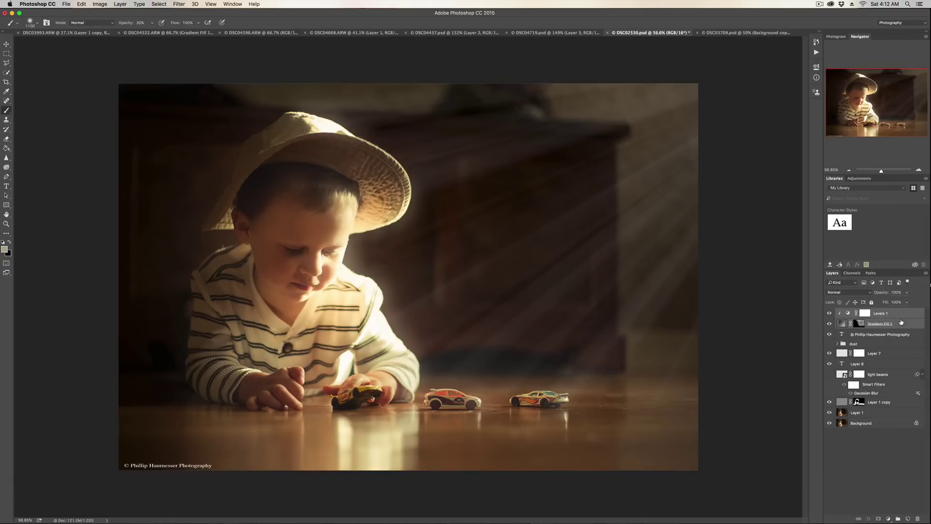
{"action": "key", "text": "super+e"}
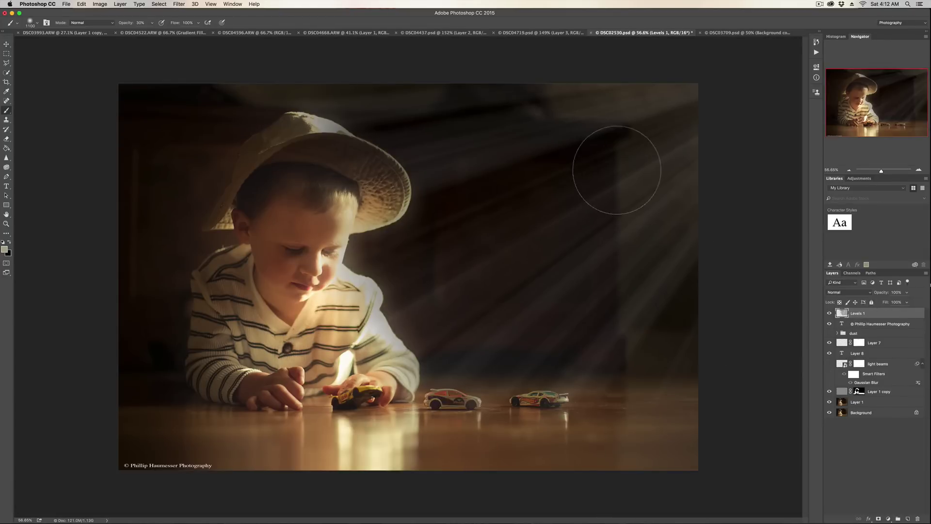
Apply a strong Gaussian Blur to the merged beam layer to soften the light
{"action": "left_click", "coordinate": [187, 6]}
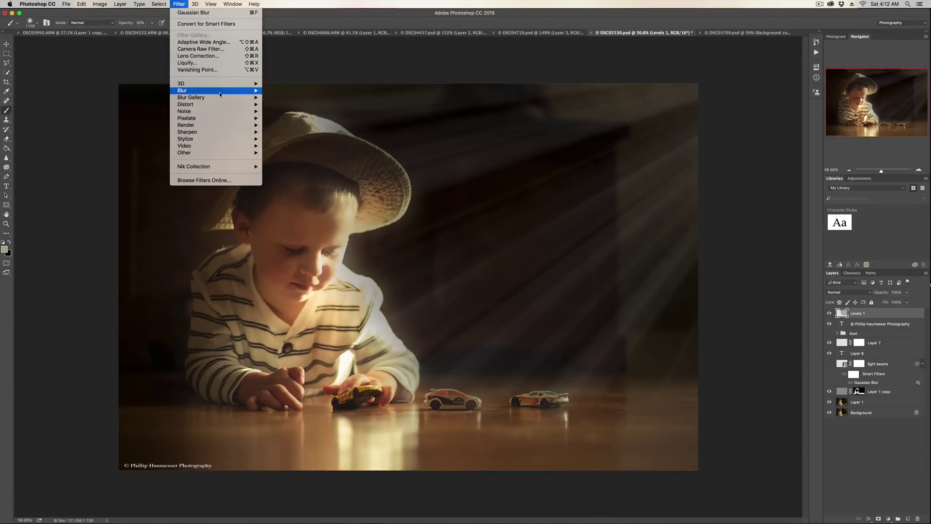
{"action": "mouse_move", "coordinate": [218, 91]}
{"action": "left_click", "coordinate": [287, 118]}
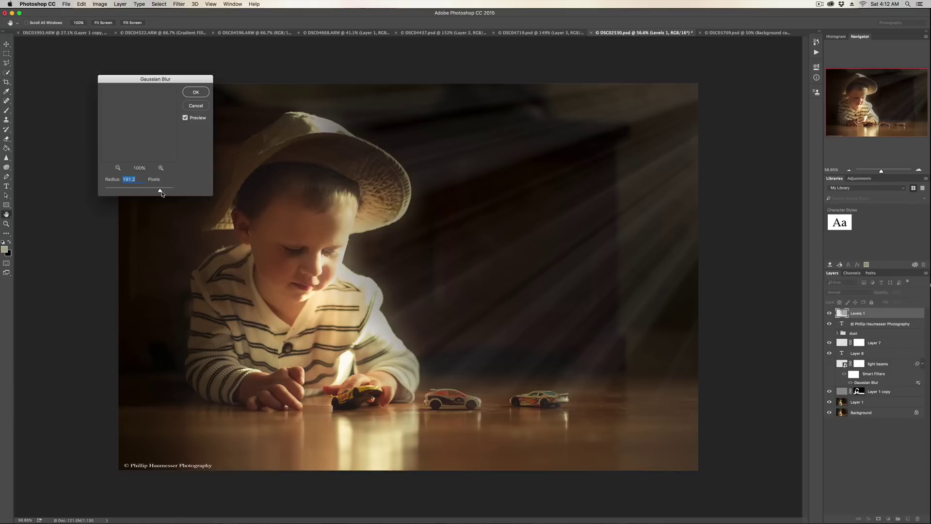
{"action": "mouse_move", "coordinate": [162, 194]}
{"action": "left_mouse_down"}
{"action": "mouse_move", "coordinate": [152, 194]}
{"action": "mouse_move", "coordinate": [173, 192]}
{"action": "mouse_move", "coordinate": [147, 192]}
{"action": "left_mouse_up"}
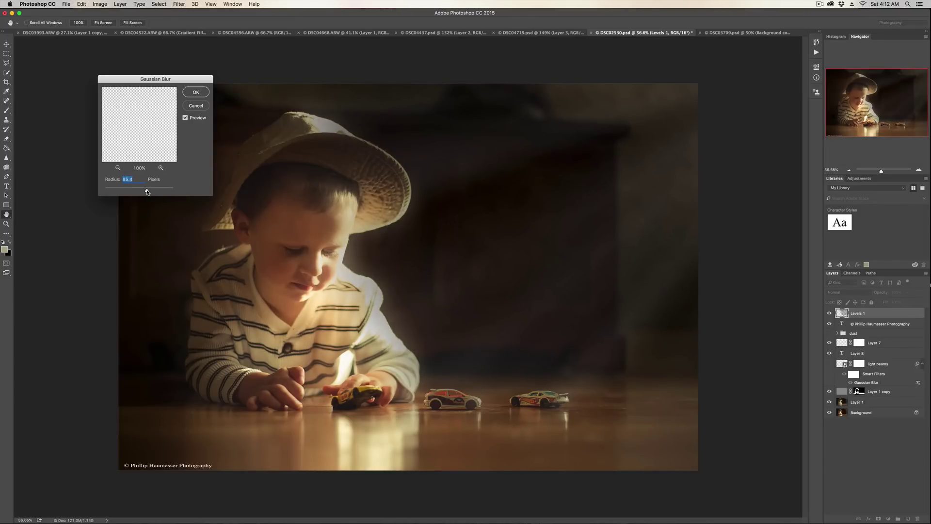
{"action": "left_click", "coordinate": [202, 93]}
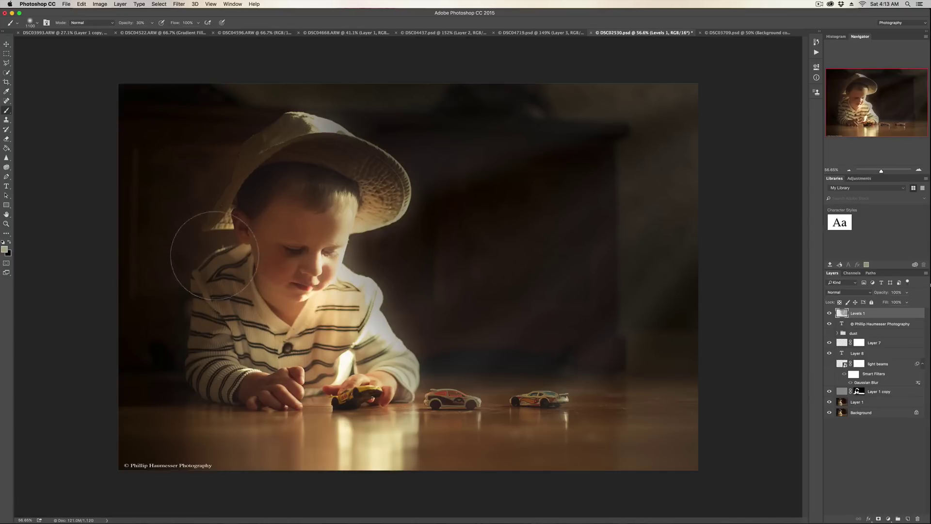
{"action": "left_click", "coordinate": [4, 250]}
{"action": "mouse_move", "coordinate": [629, 171]}
{"action": "left_mouse_down"}
{"action": "mouse_move", "coordinate": [636, 156]}
{"action": "mouse_move", "coordinate": [585, 157]}
{"action": "mouse_move", "coordinate": [617, 156]}
{"action": "mouse_move", "coordinate": [583, 146]}
{"action": "mouse_move", "coordinate": [575, 184]}
{"action": "mouse_move", "coordinate": [576, 164]}
{"action": "mouse_move", "coordinate": [586, 178]}
{"action": "mouse_move", "coordinate": [584, 165]}
{"action": "left_mouse_up"}
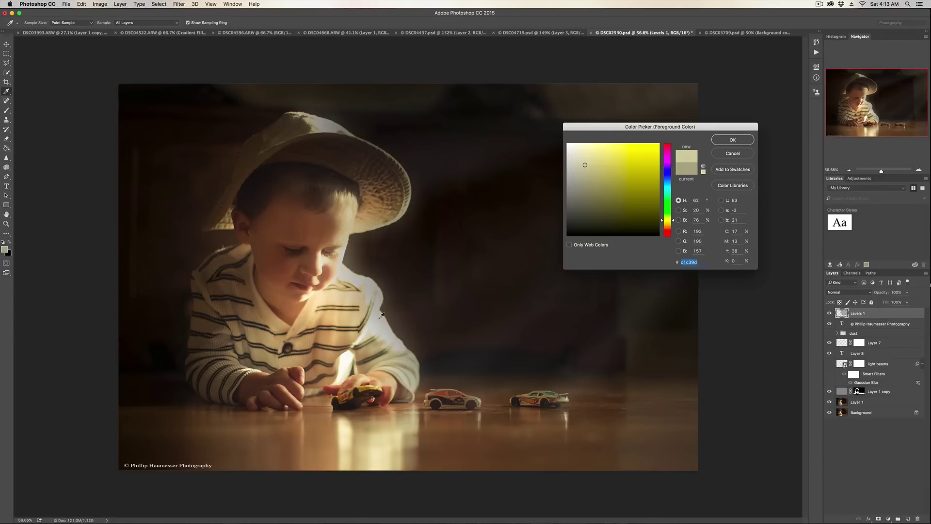
{"action": "left_click_drag", "start_coordinate": [594, 159], "coordinate": [579, 141]}
{"action": "left_click", "coordinate": [734, 154]}
{"action": "key", "text": "b"}
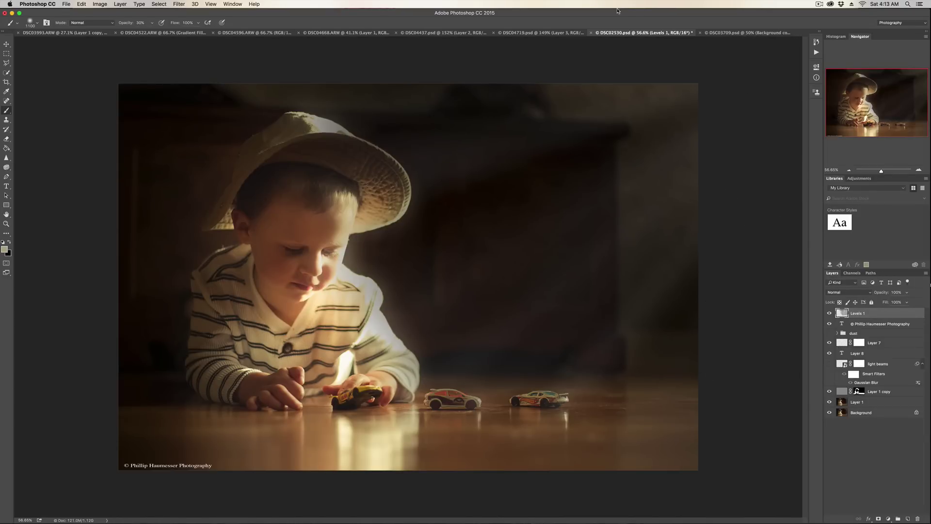
Turn on the dust group's visibility in DSC02530.psd
{"action": "left_click", "coordinate": [747, 32]}
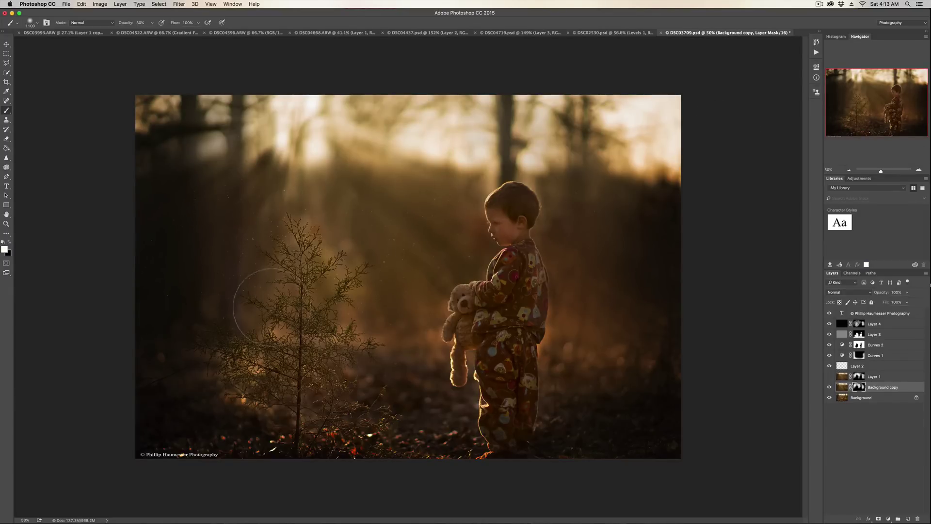
{"action": "left_click", "coordinate": [609, 32]}
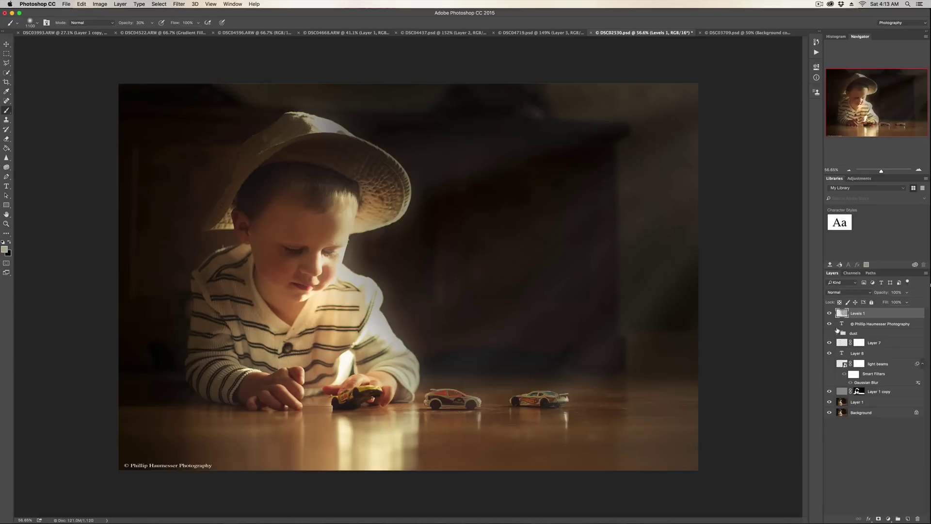
{"action": "left_click", "coordinate": [829, 333]}
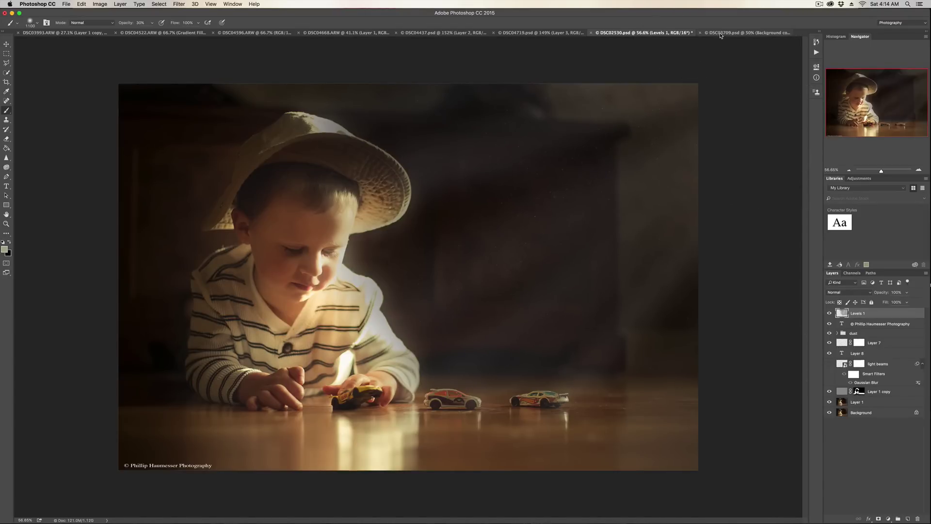
In DSC03709.psd, make Layer 4 visible to show the forest light rays
{"action": "left_click", "coordinate": [747, 32]}
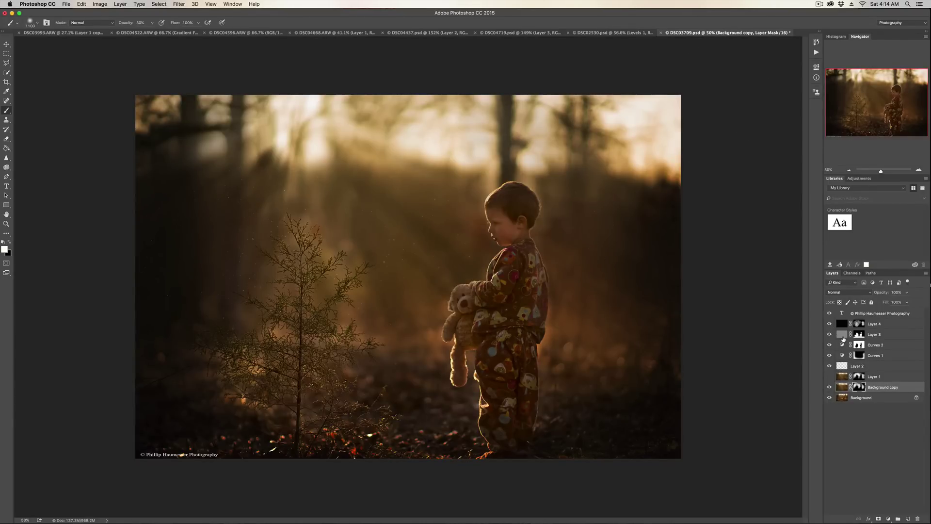
{"action": "left_click", "coordinate": [877, 429]}
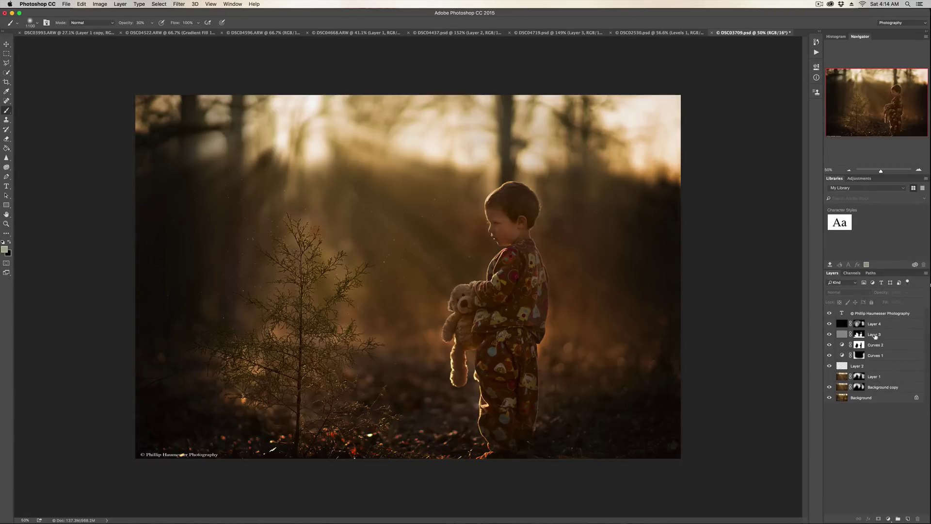
{"action": "left_click", "coordinate": [827, 322]}
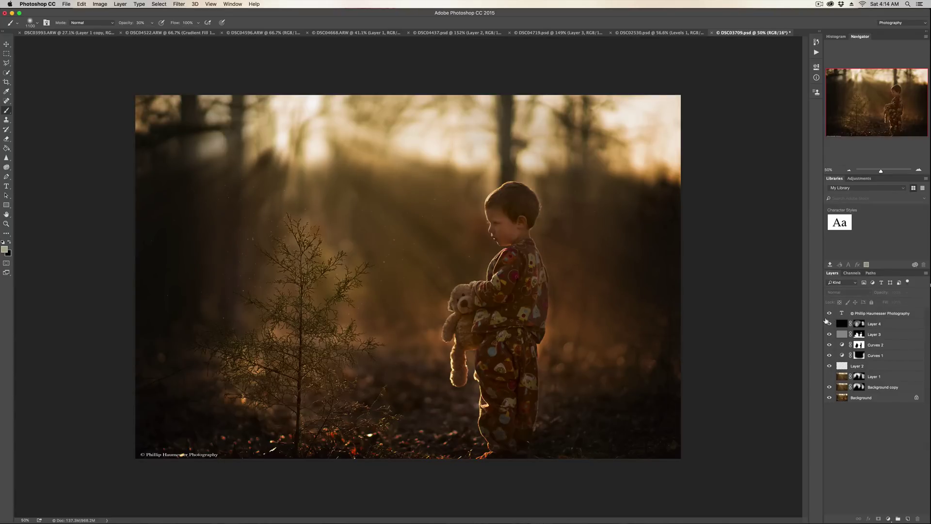